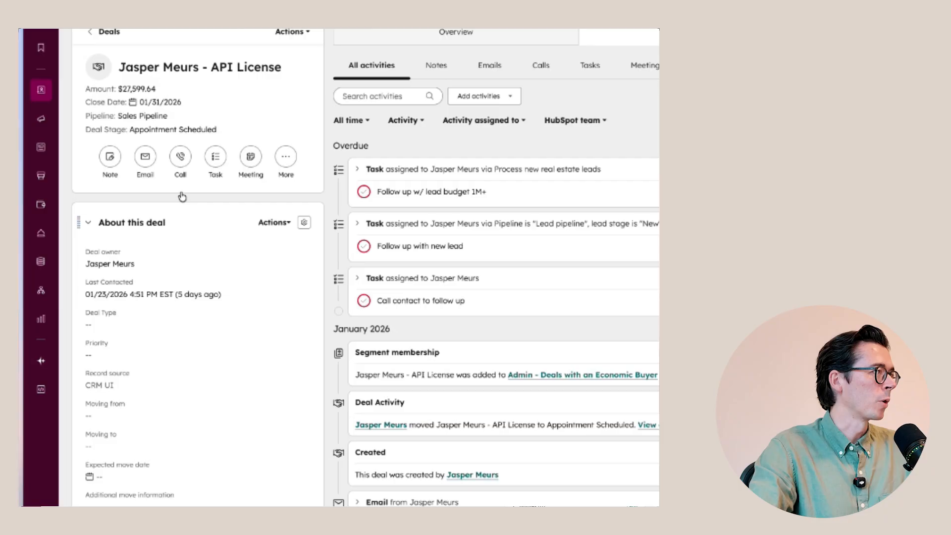
- Open the quote style customization from the quotes list in the Commerce area
mouse_move(39, 203)
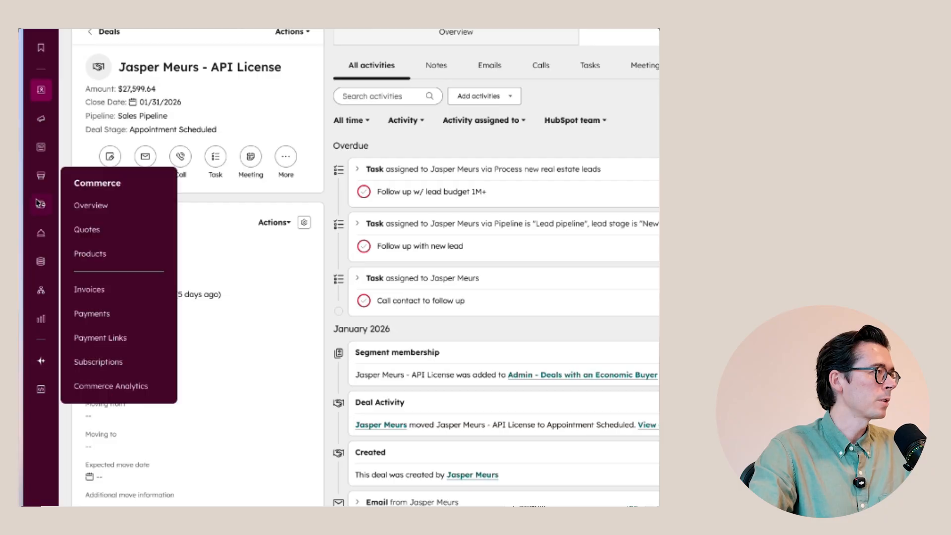
left_click(96, 233)
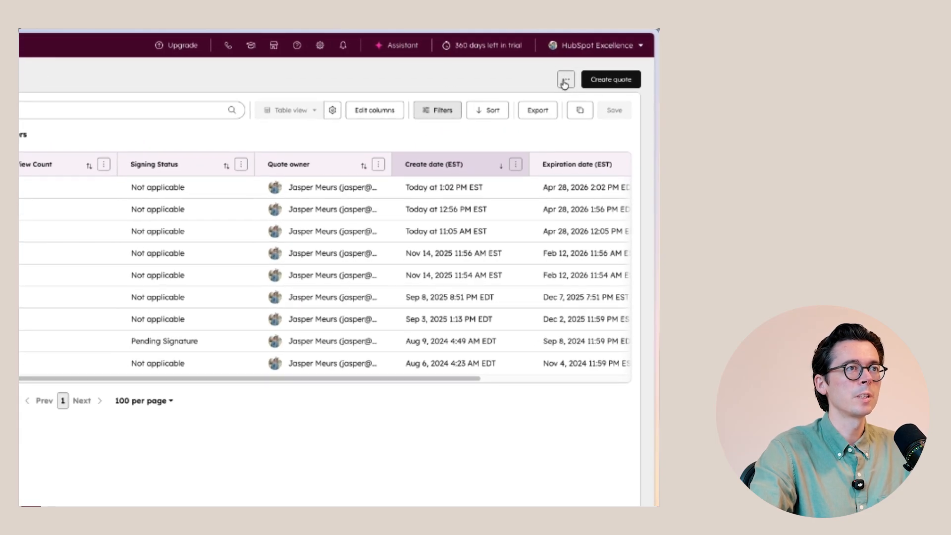
left_click(566, 81)
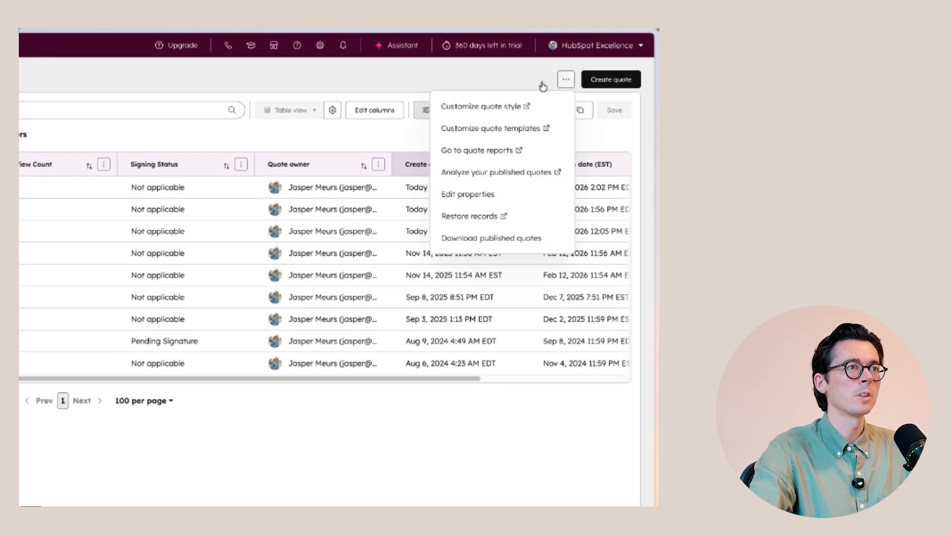
left_click(496, 108)
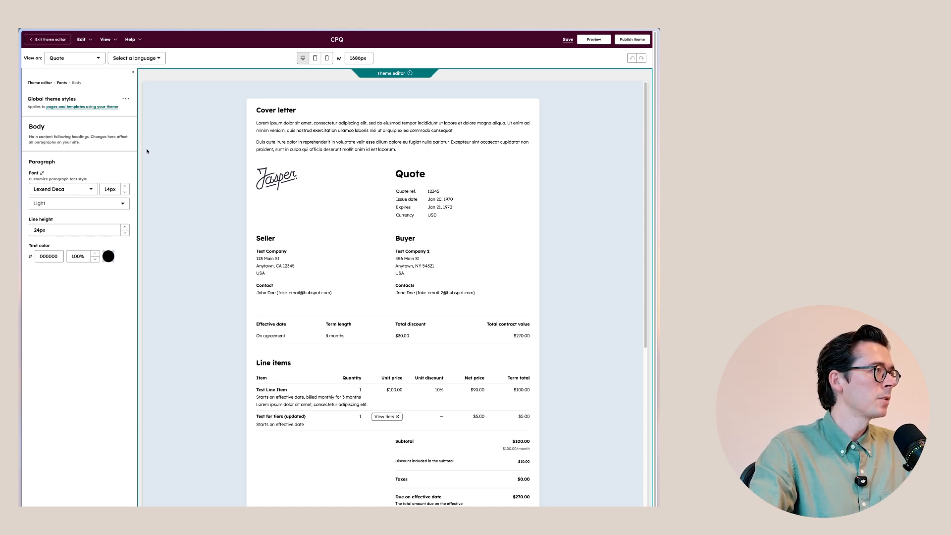
- Examine the fill and border options of the Window and Document containers in the global theme styles
left_click(46, 82)
left_click(63, 131)
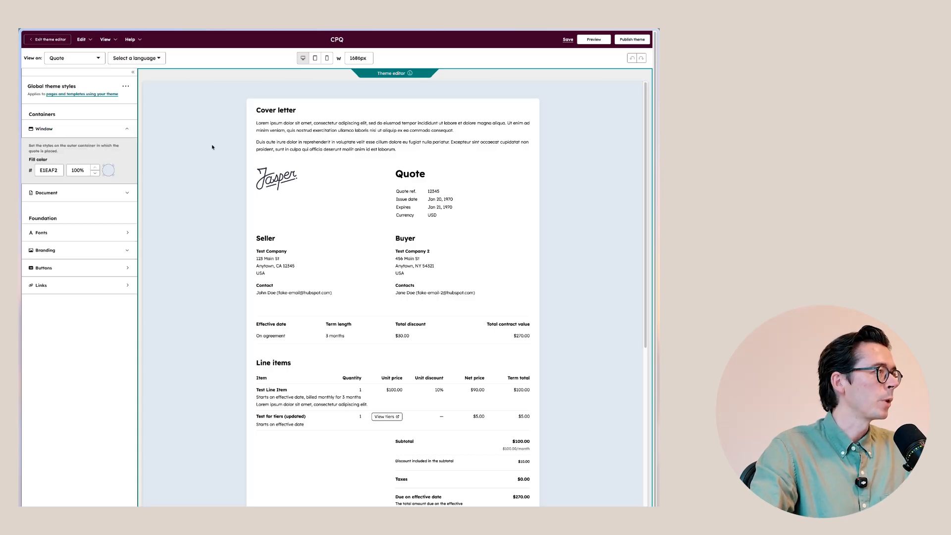
left_click(97, 193)
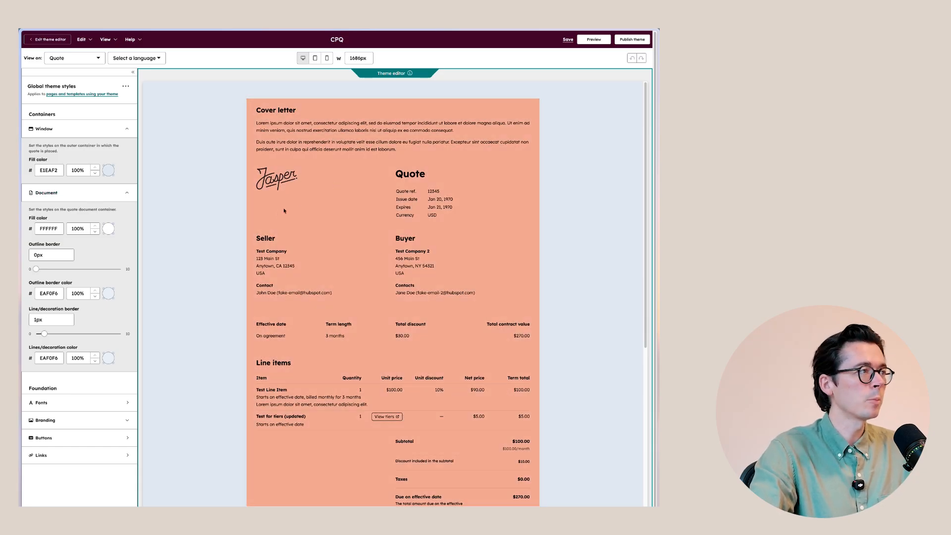
left_click(127, 193)
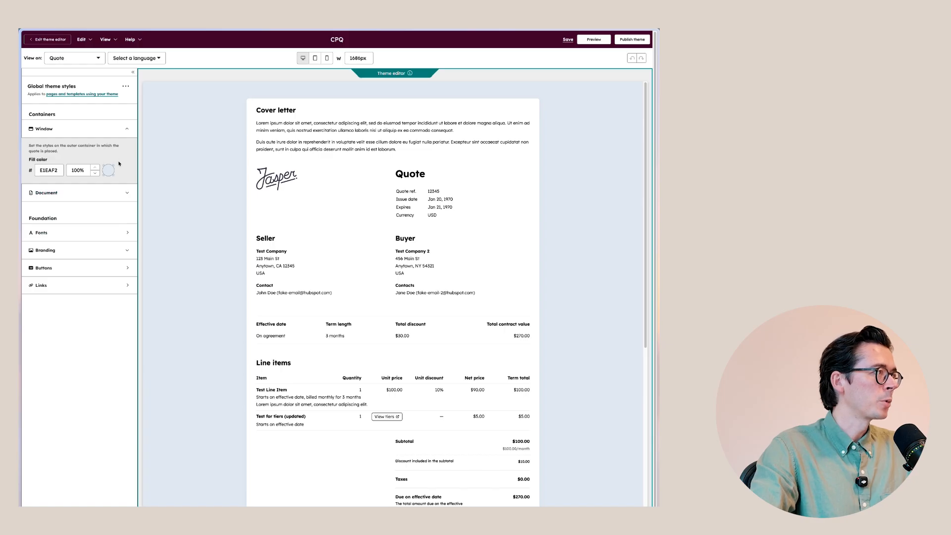
left_click(127, 129)
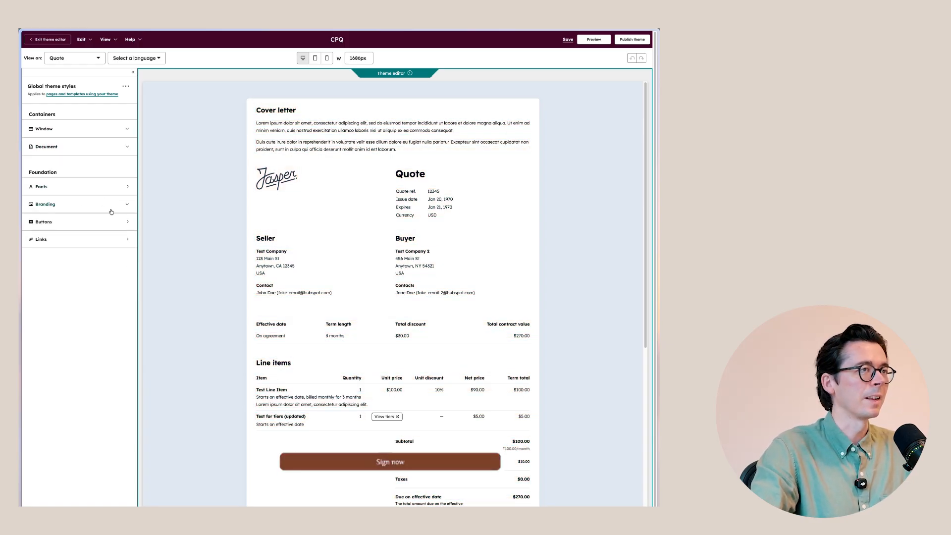
- Set the quote theme's base font to the brand font Belleza
left_click(87, 186)
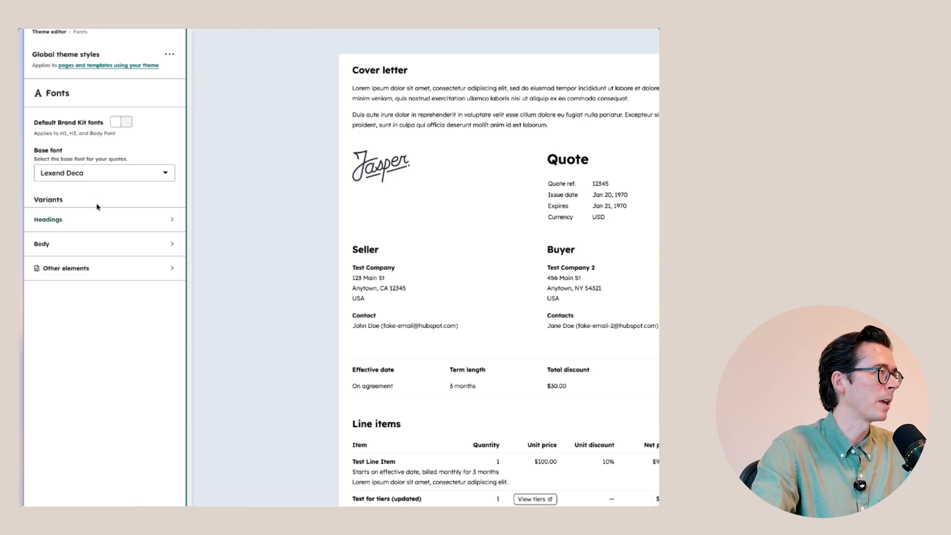
left_click(75, 173)
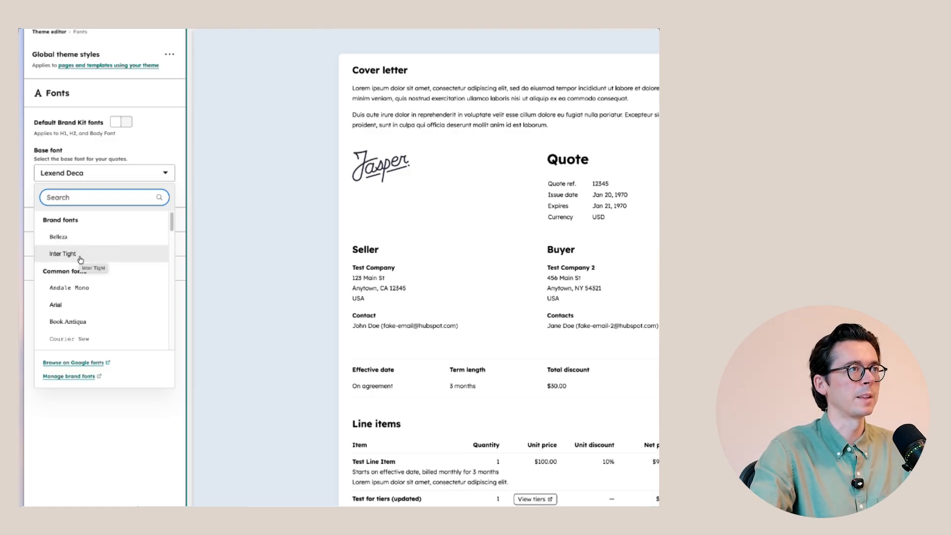
left_click(79, 237)
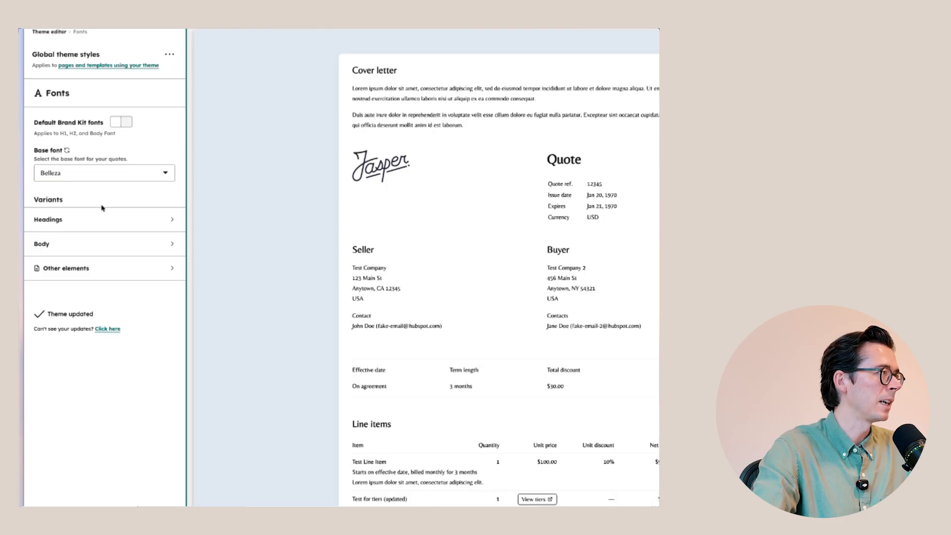
- Set the font variant of Heading 1, Heading 2 and Heading 3 to Regular
left_click(166, 219)
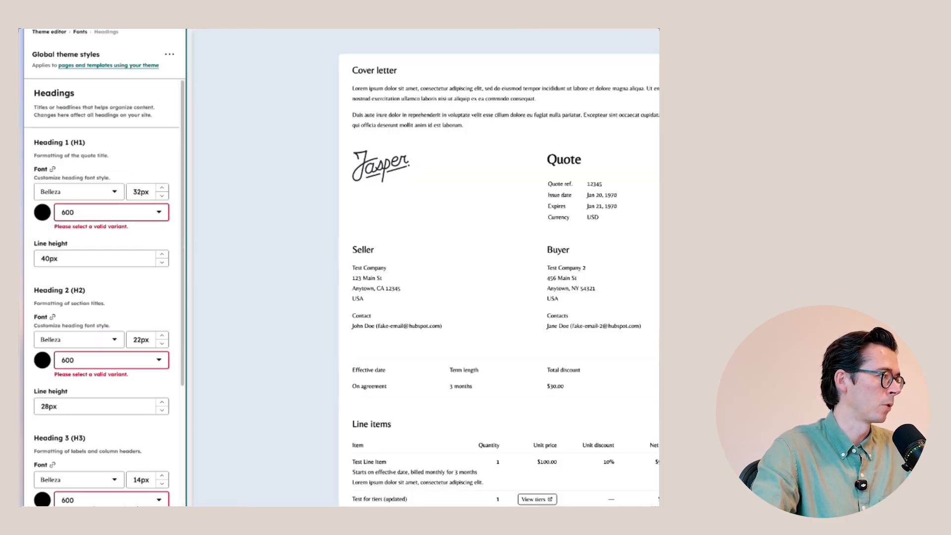
left_click(92, 215)
left_click(110, 235)
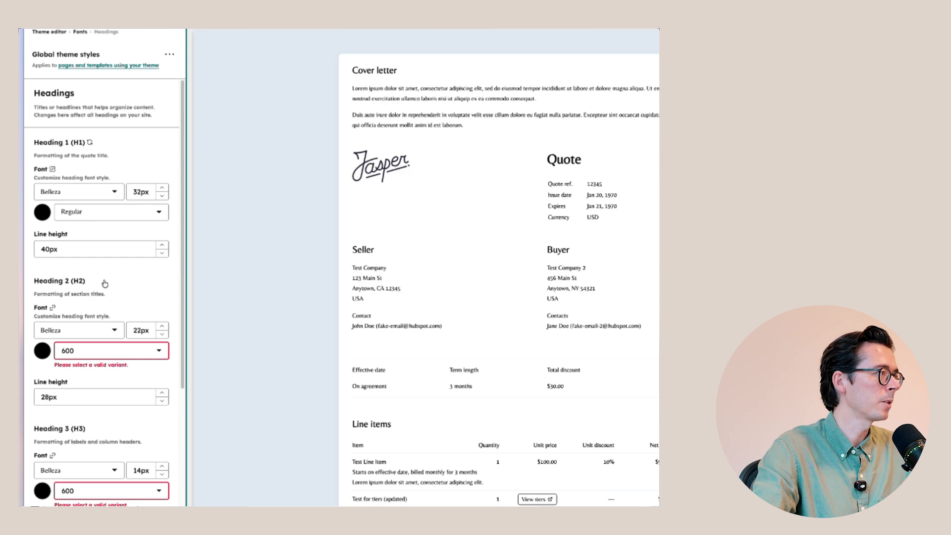
left_click(93, 356)
left_click(94, 374)
left_click(94, 369)
left_click(94, 390)
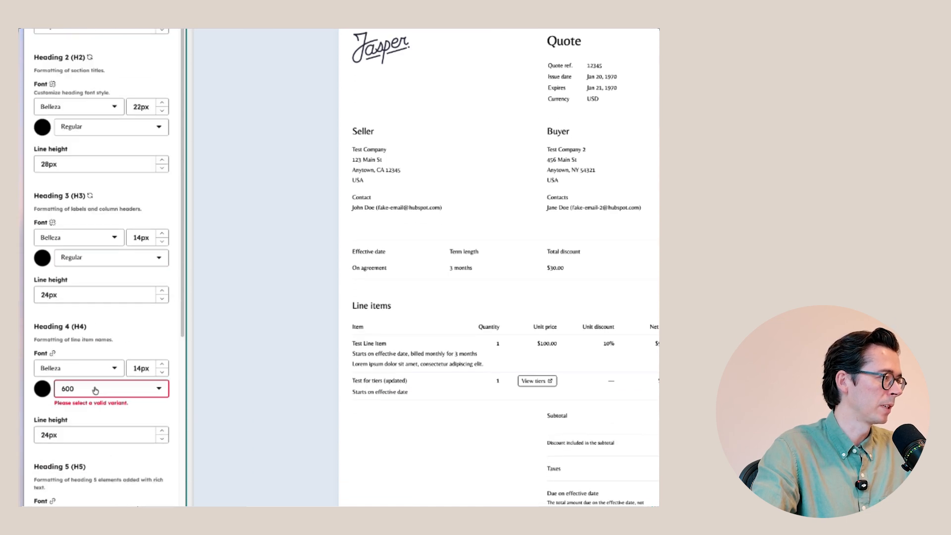
- Set the font variant of Heading 4, Heading 5 and Heading 6 to Regular
left_click(95, 311)
left_click(105, 333)
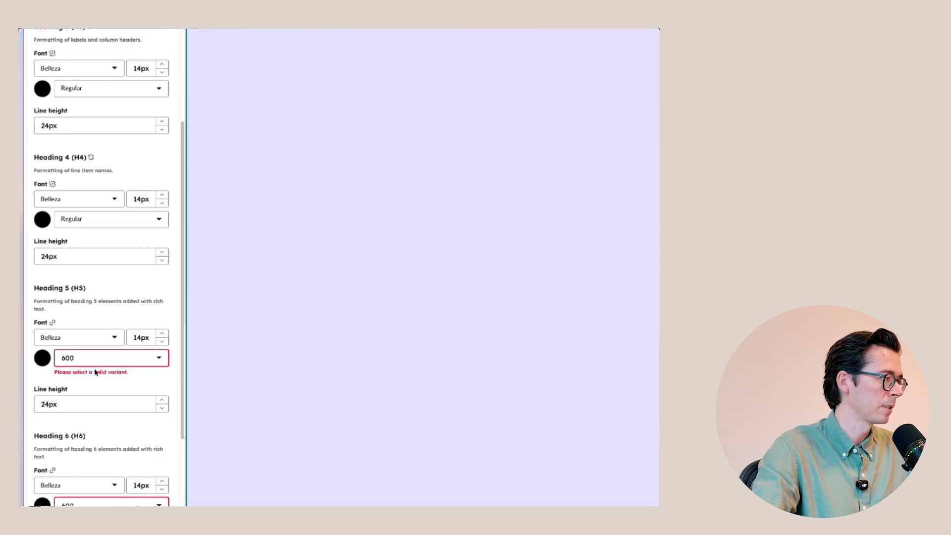
left_click(95, 365)
left_click(96, 382)
left_click(96, 390)
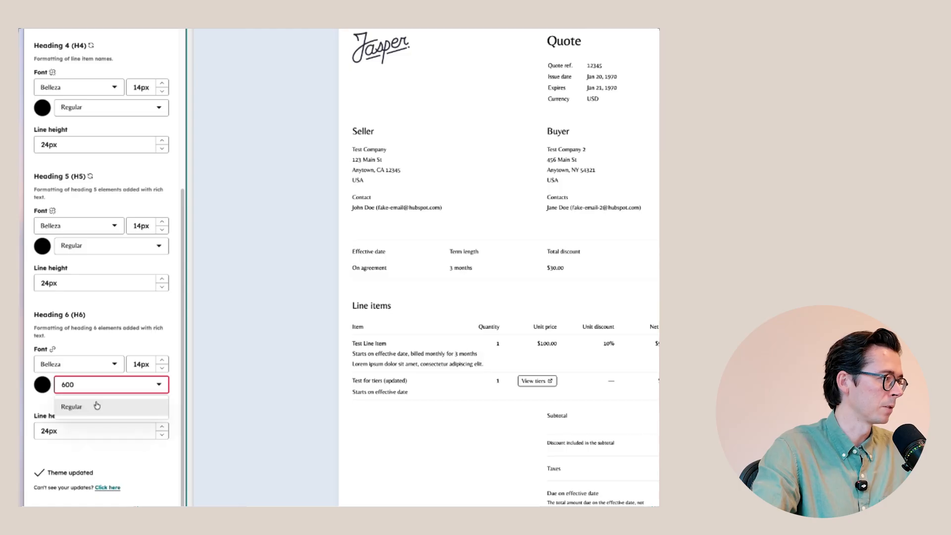
left_click(97, 405)
scroll(99, 297, "up", 10)
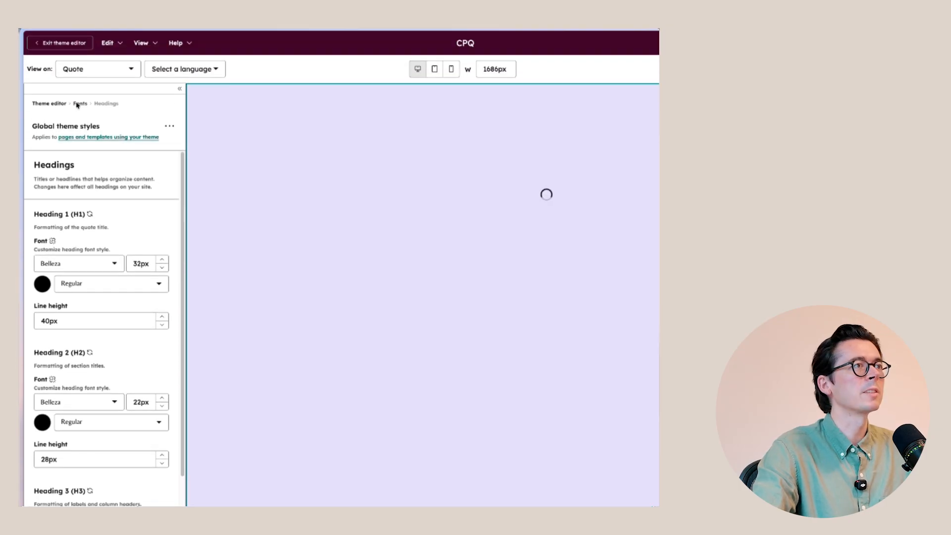
- Set the body paragraph font to the brand font Inter Tight
left_click(78, 104)
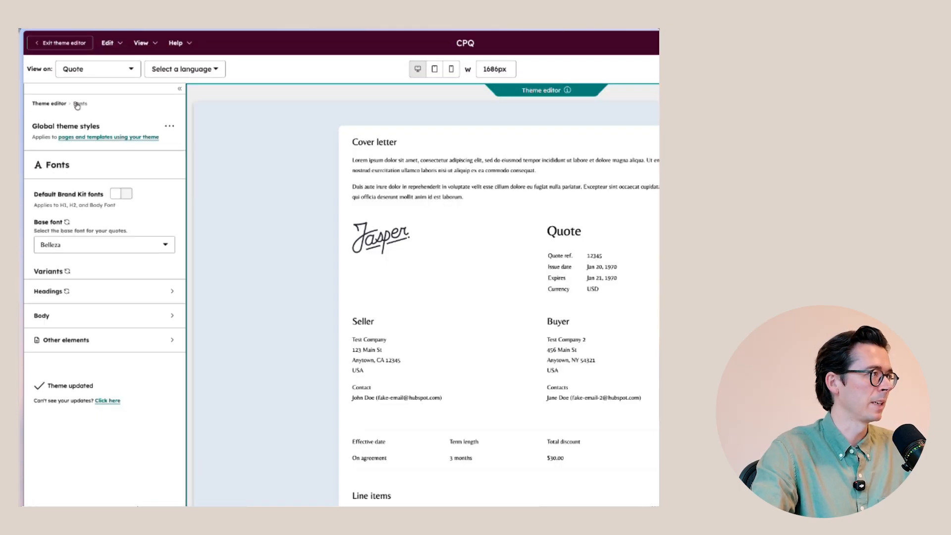
left_click(99, 320)
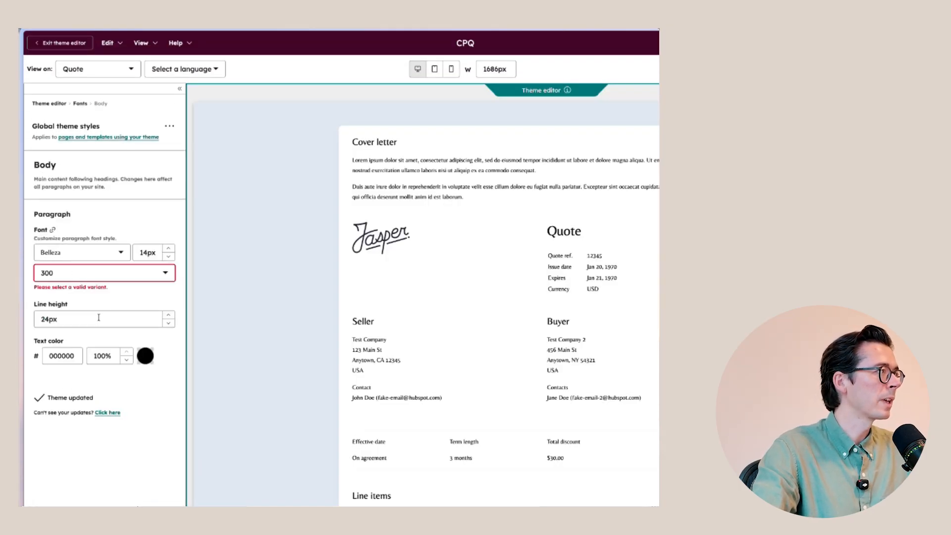
left_click(81, 257)
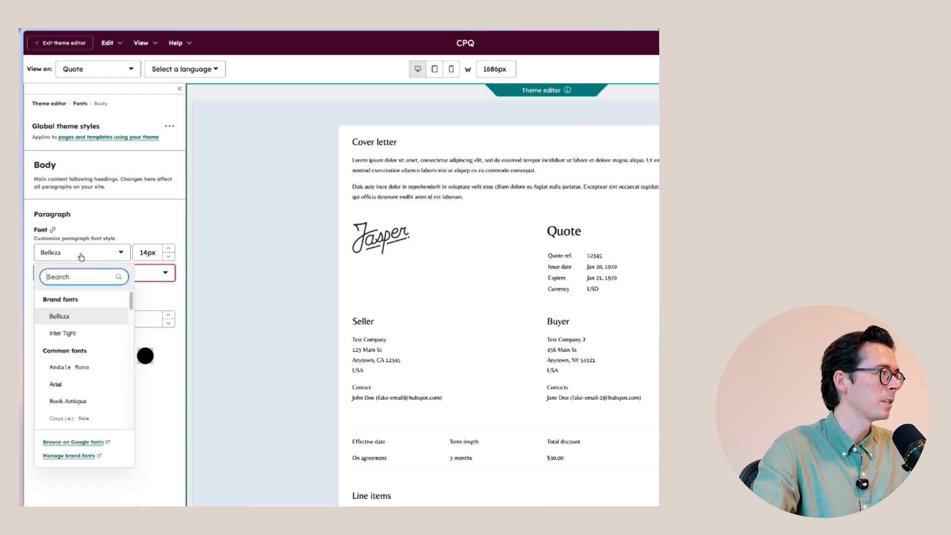
left_click(63, 333)
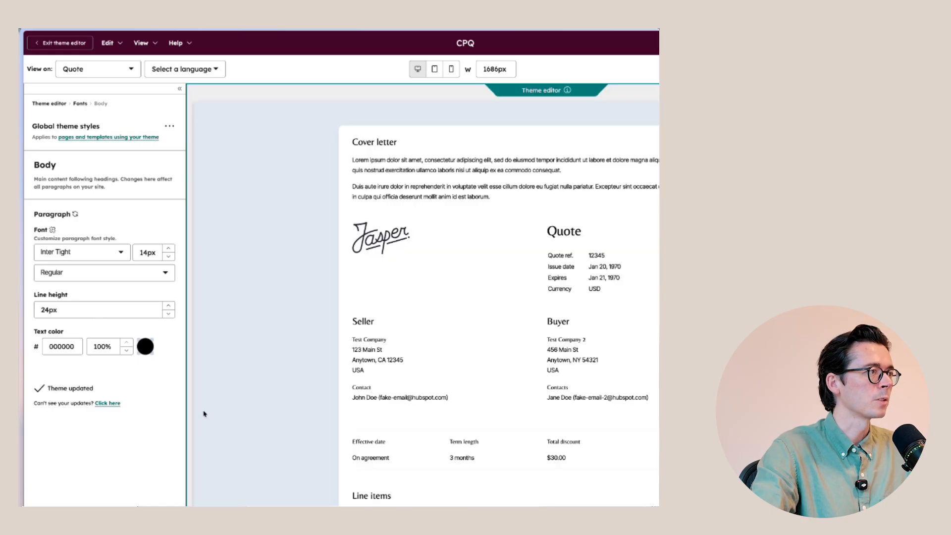
- Set the fonts of the block quote and caption elements to Inter Tight
left_click(79, 104)
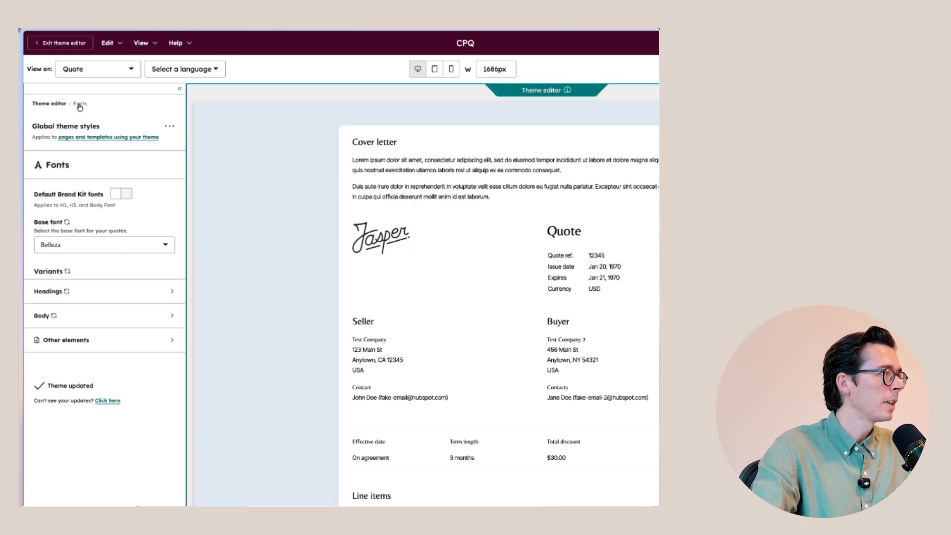
left_click(118, 335)
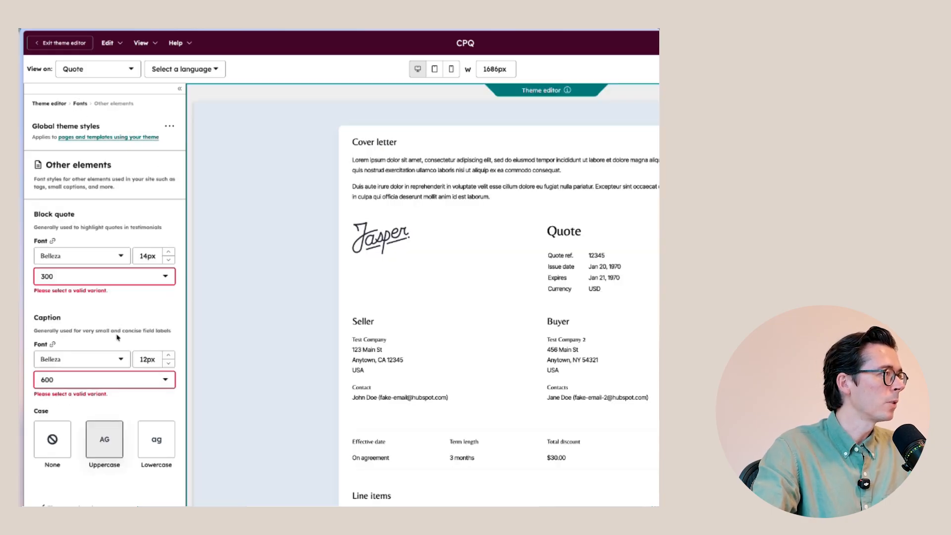
left_click(71, 256)
left_click(78, 334)
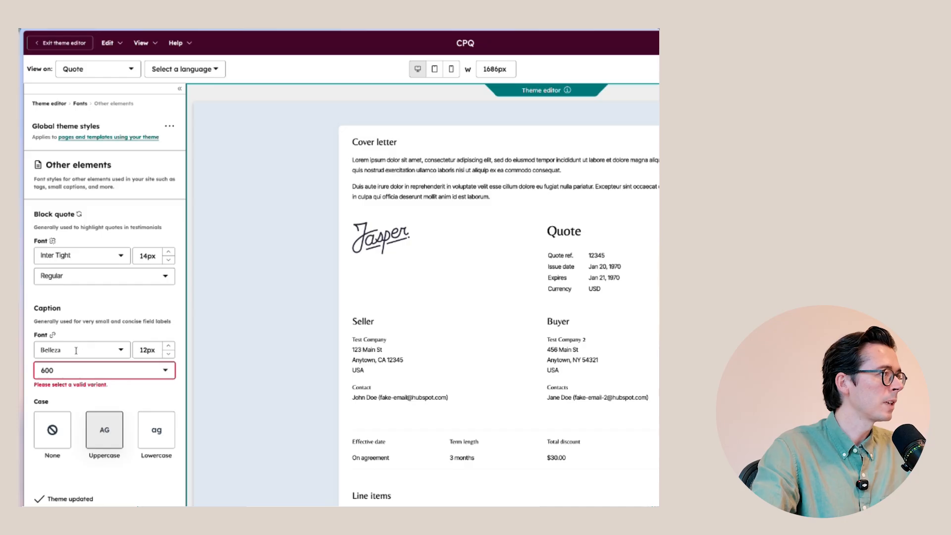
left_click(76, 350)
left_click(66, 428)
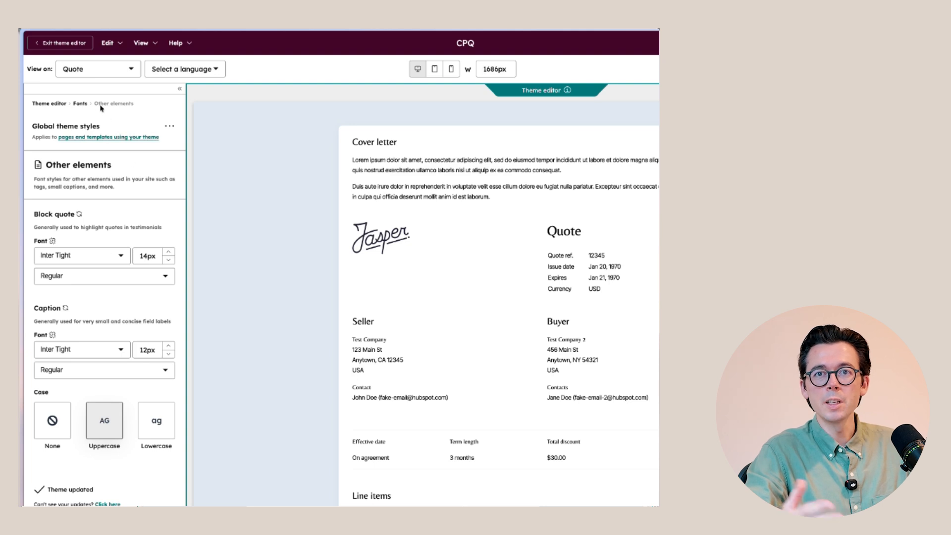
- Review the company logo, alt text and size options in the theme's Branding settings
left_click(81, 103)
left_click(52, 104)
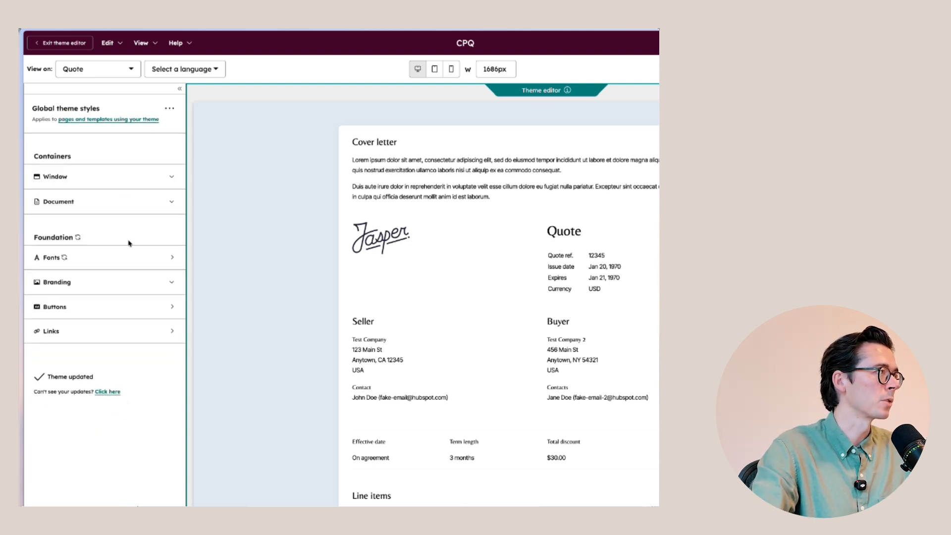
left_click(114, 277)
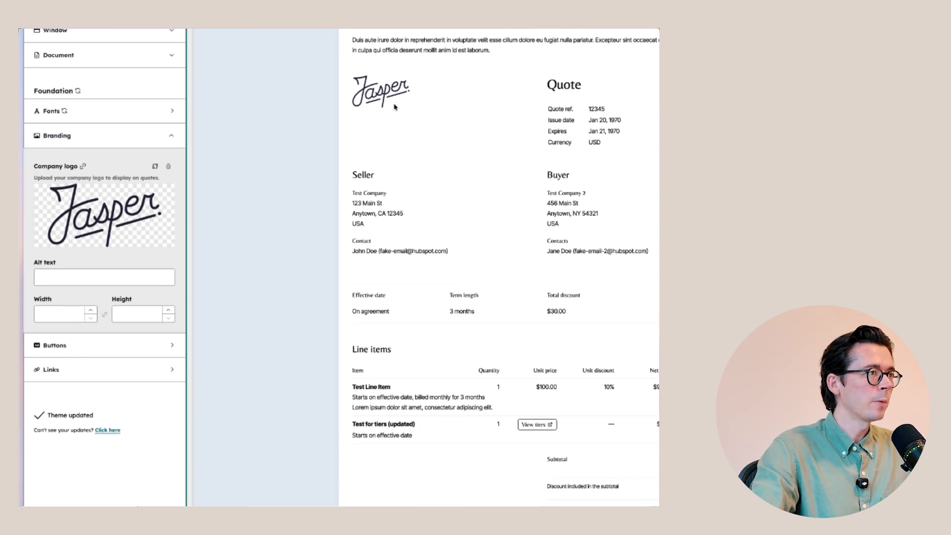
left_click(144, 138)
- Set the primary button's default and hover fill colors to the dark green brand color 0b332d
left_click(113, 166)
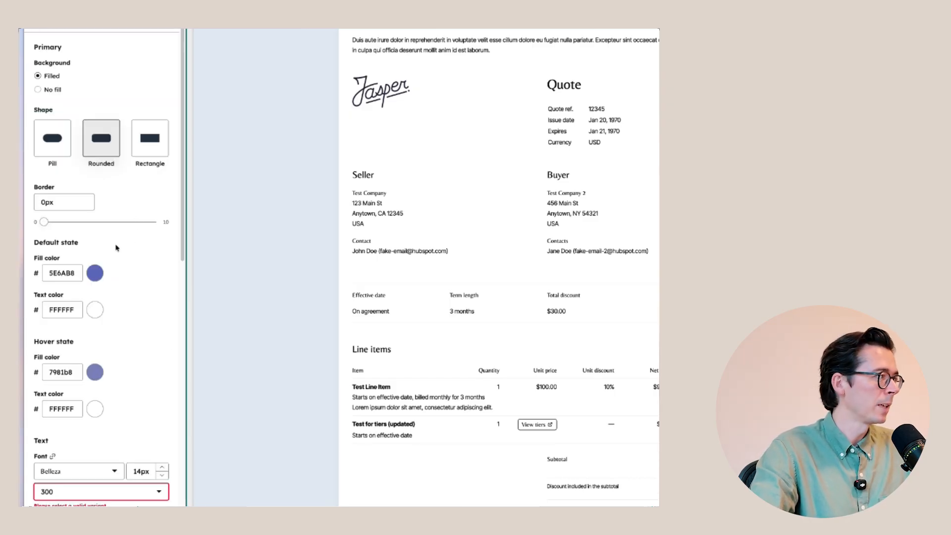
left_click(94, 274)
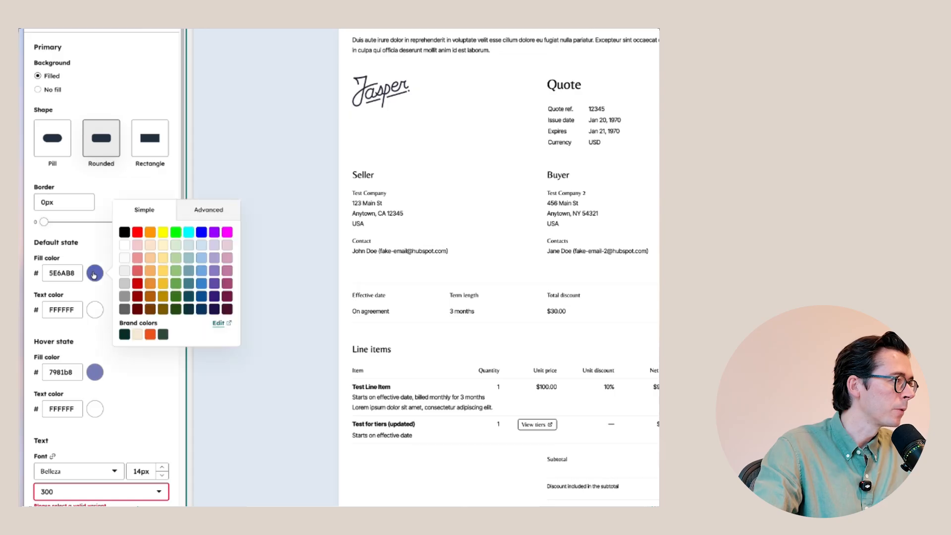
left_click(124, 335)
left_click(99, 372)
left_click(125, 433)
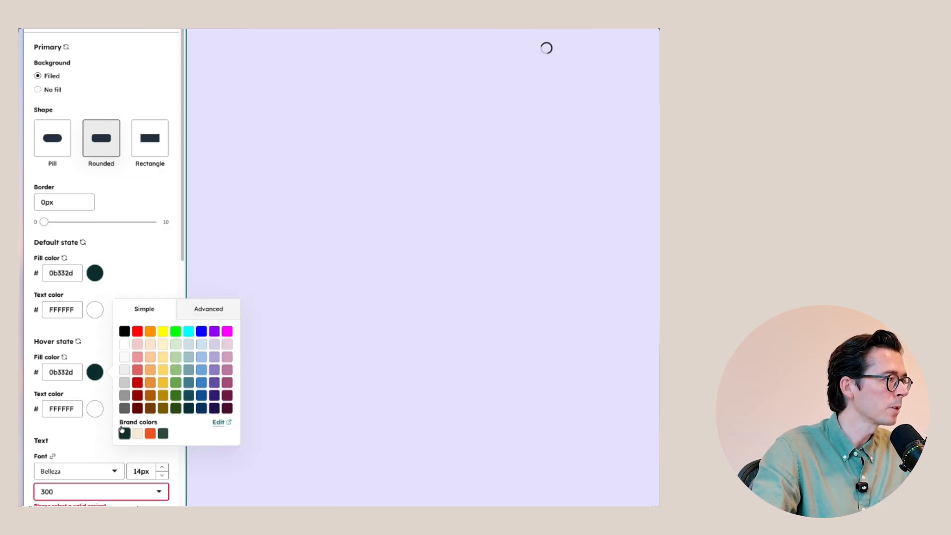
left_click(139, 278)
- Change the primary button's hover fill color to the lighter green brand color 304b3c
scroll(149, 322, "down", 2)
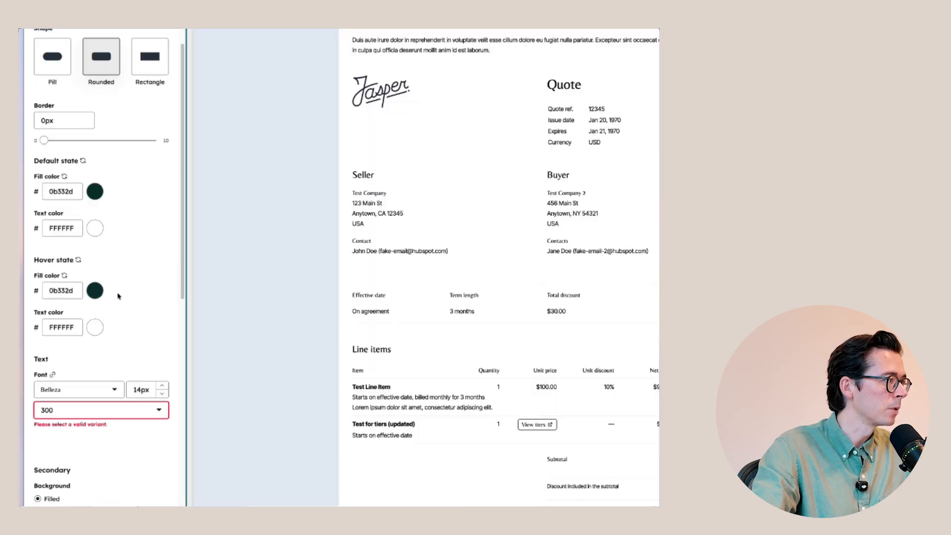
left_click(96, 293)
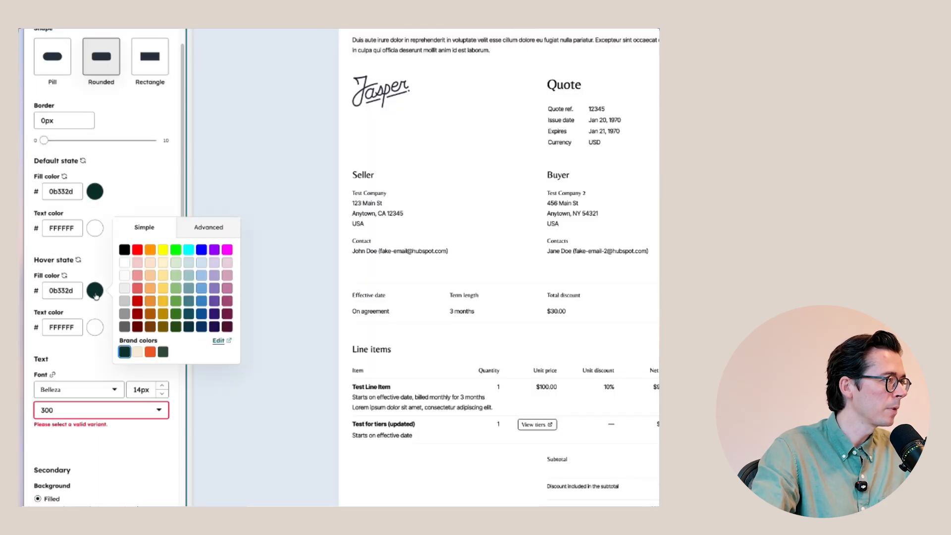
left_click(163, 352)
left_click(139, 193)
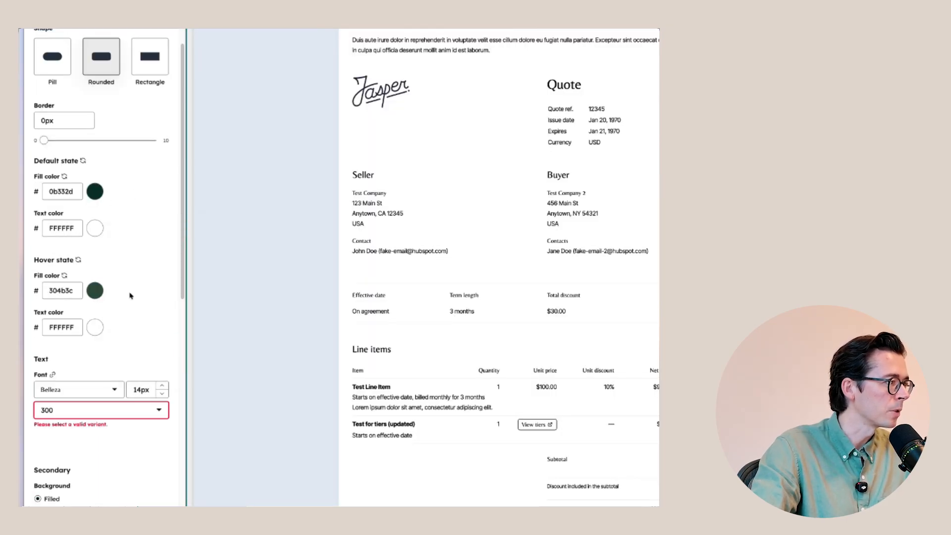
- Set the font variant of the primary button's text to Regular
scroll(102, 372, "down", 1)
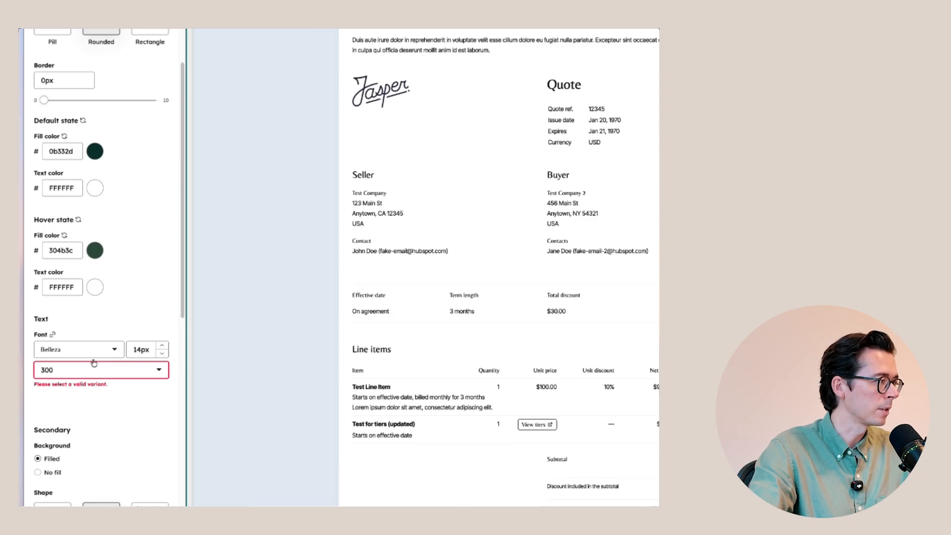
left_click(104, 376)
left_click(99, 391)
scroll(501, 394, "down", 7)
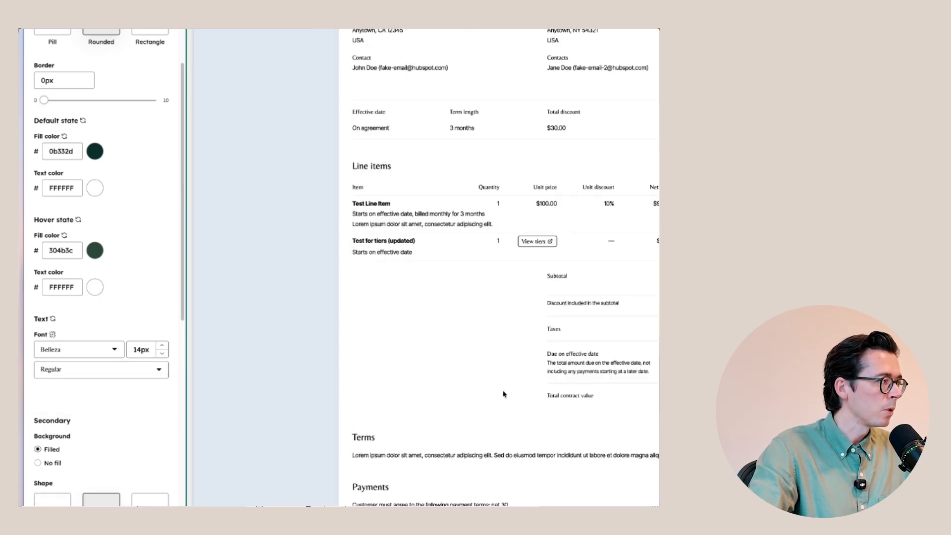
- Set the font variant of the secondary button's text to Regular
scroll(420, 488, "down", 6)
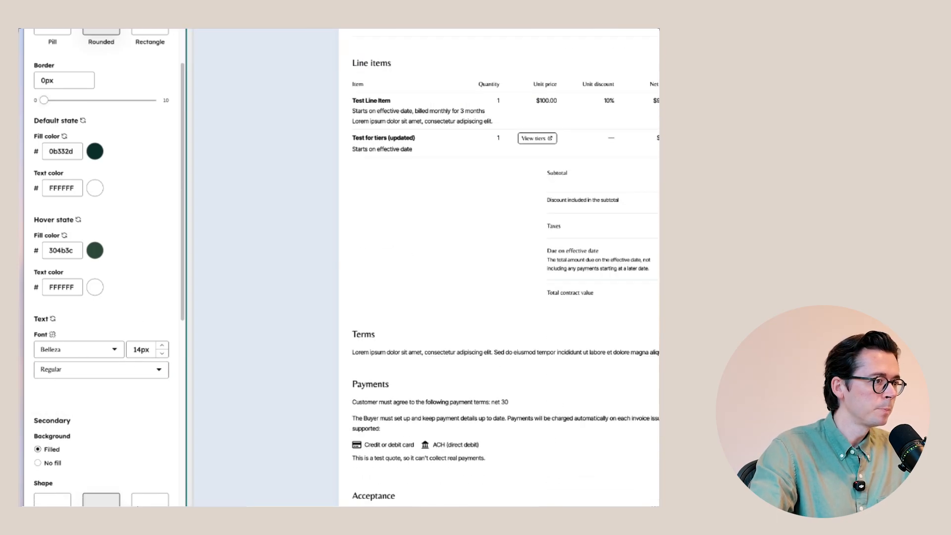
scroll(453, 294, "down", 4)
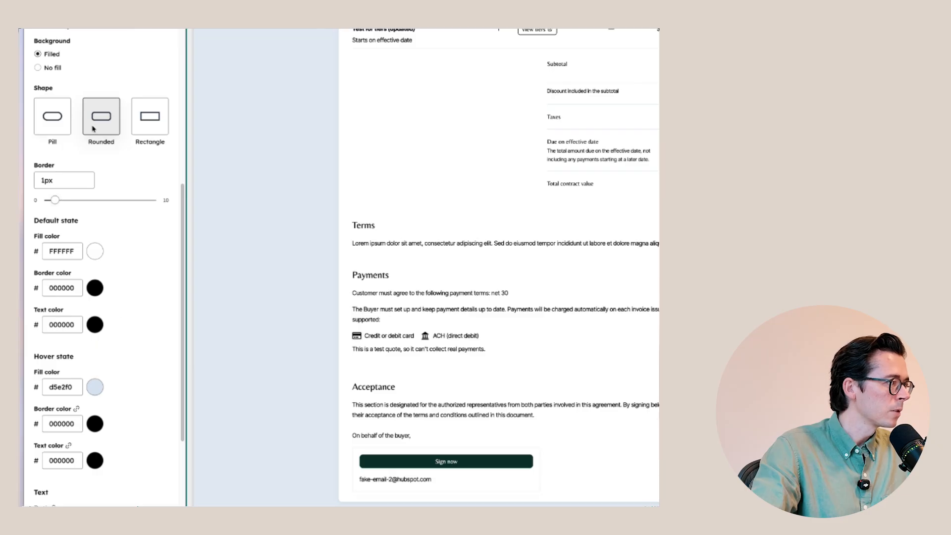
scroll(137, 338, "down", 2)
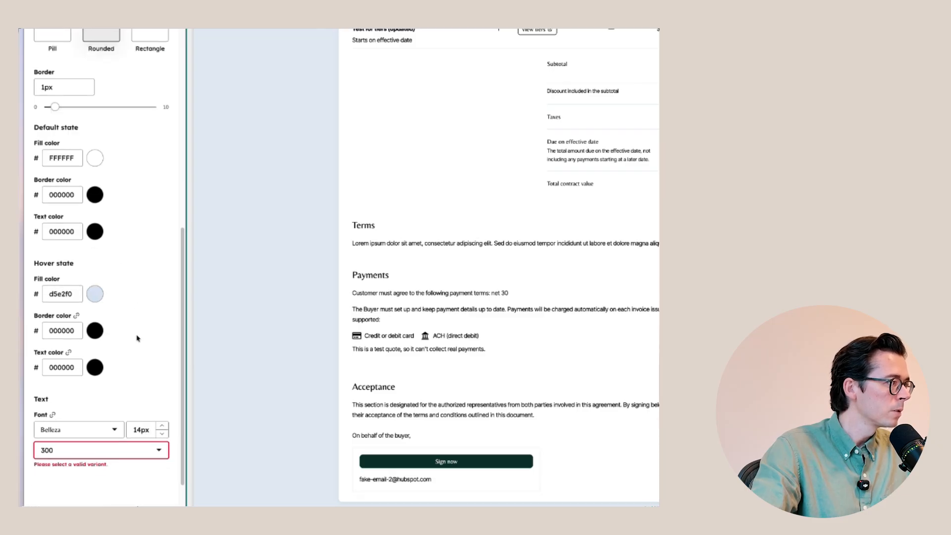
left_click(91, 450)
left_click(90, 471)
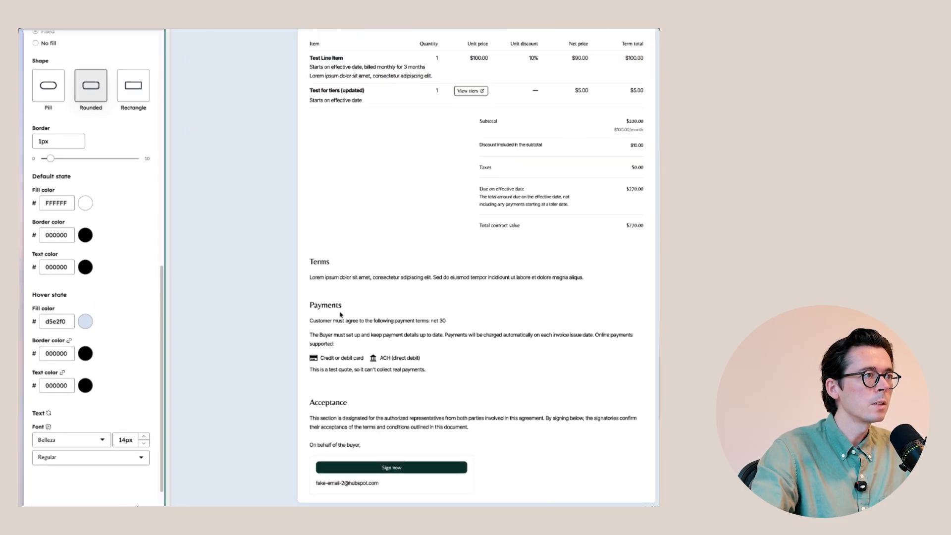
- Look over the styled quote preview and publish the changes to the CPQ theme
scroll(520, 278, "down", 3)
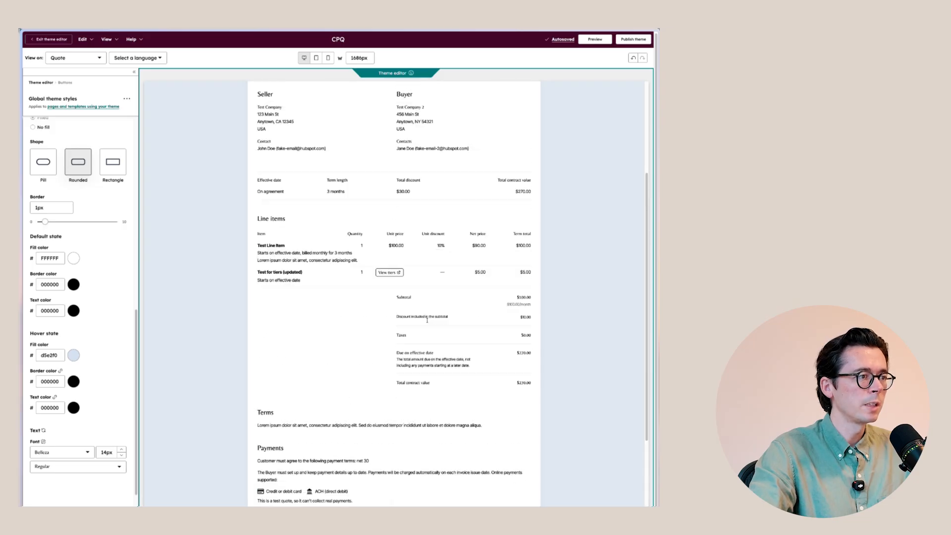
scroll(427, 320, "up", 3)
scroll(404, 278, "down", 1)
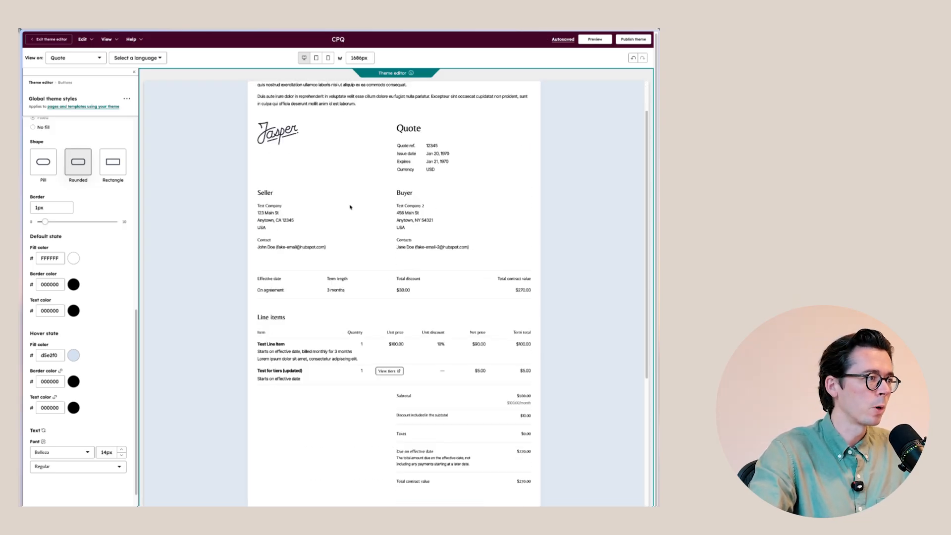
scroll(350, 208, "down", 1)
scroll(357, 189, "up", 2)
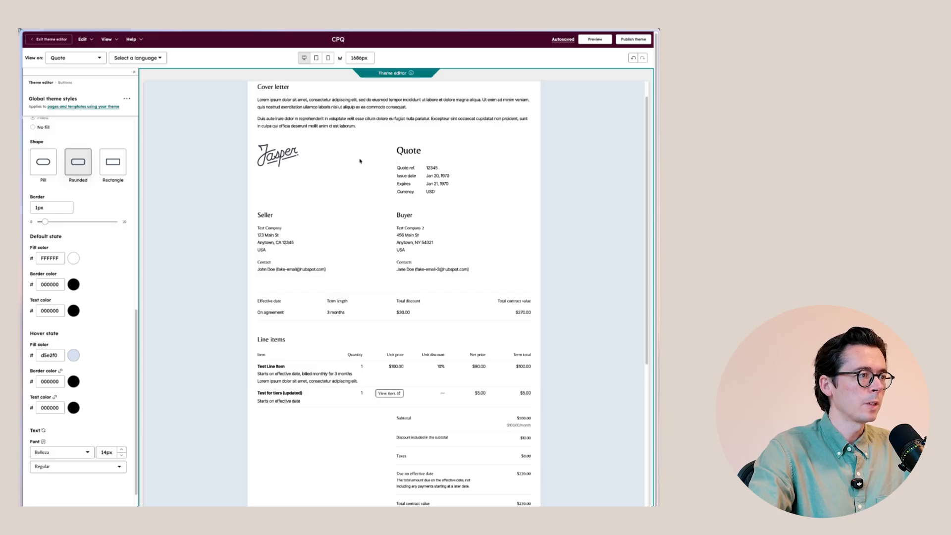
scroll(359, 208, "down", 5)
scroll(357, 298, "up", 6)
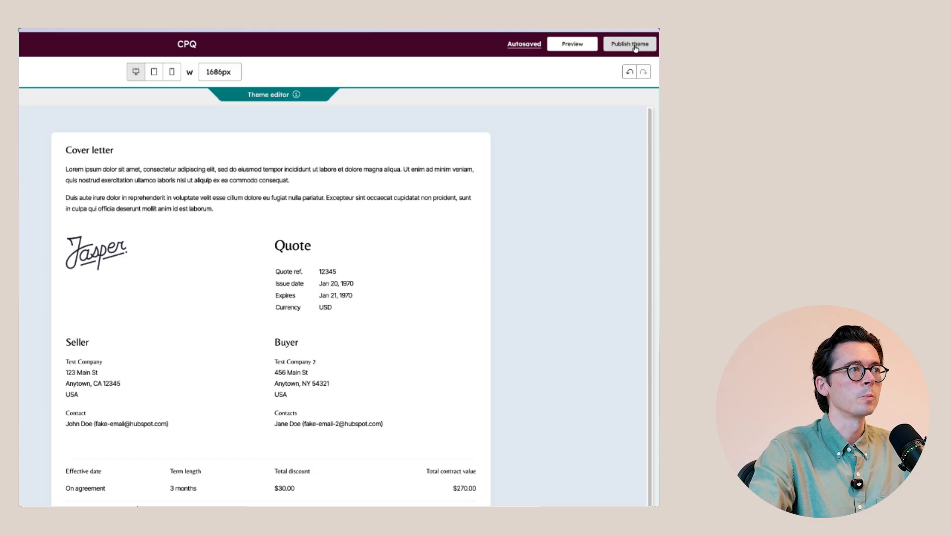
left_click(630, 44)
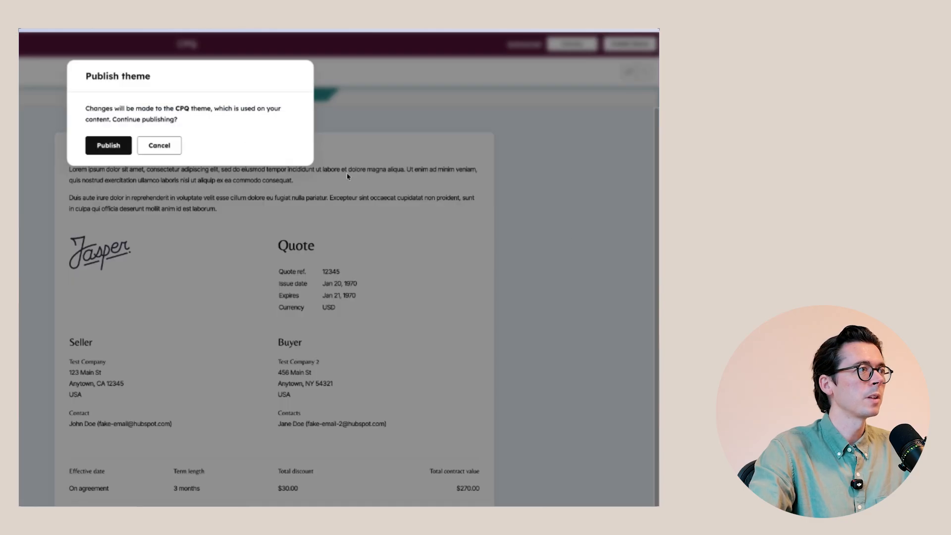
left_click(108, 147)
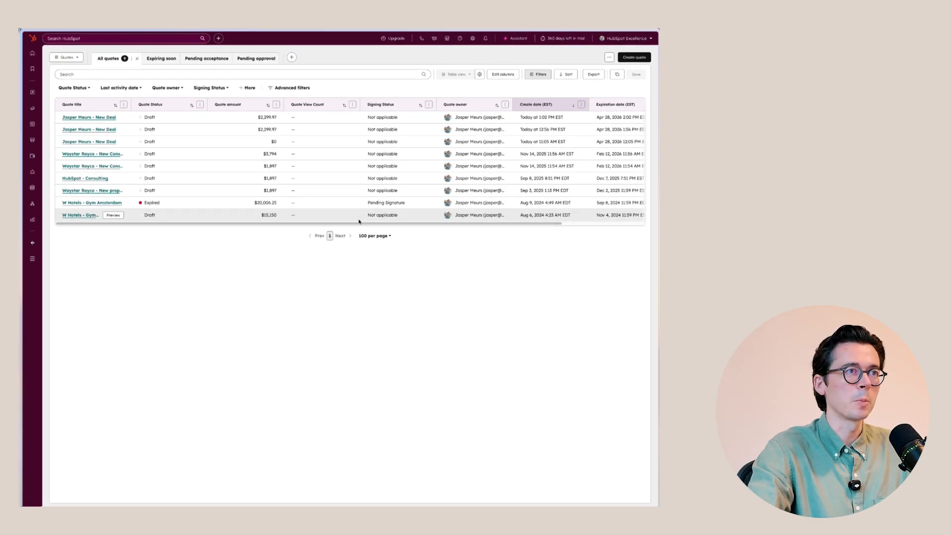
- Go from the quotes list to the quote template settings and create a new quote template
left_click(609, 56)
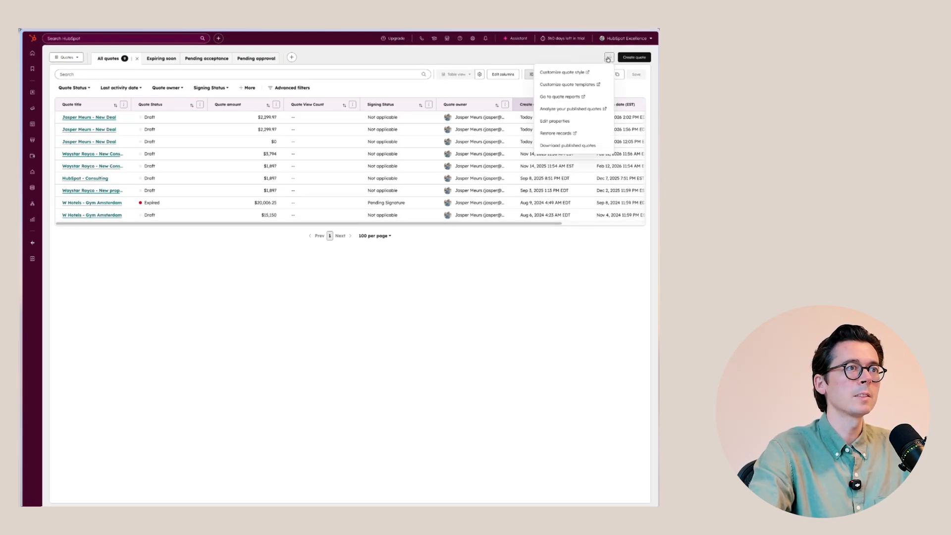
left_click(569, 85)
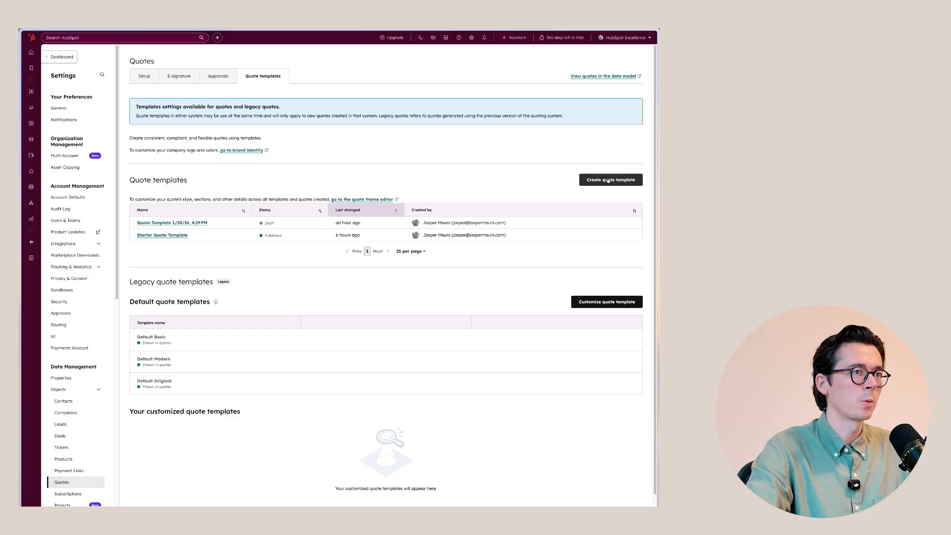
left_click(608, 181)
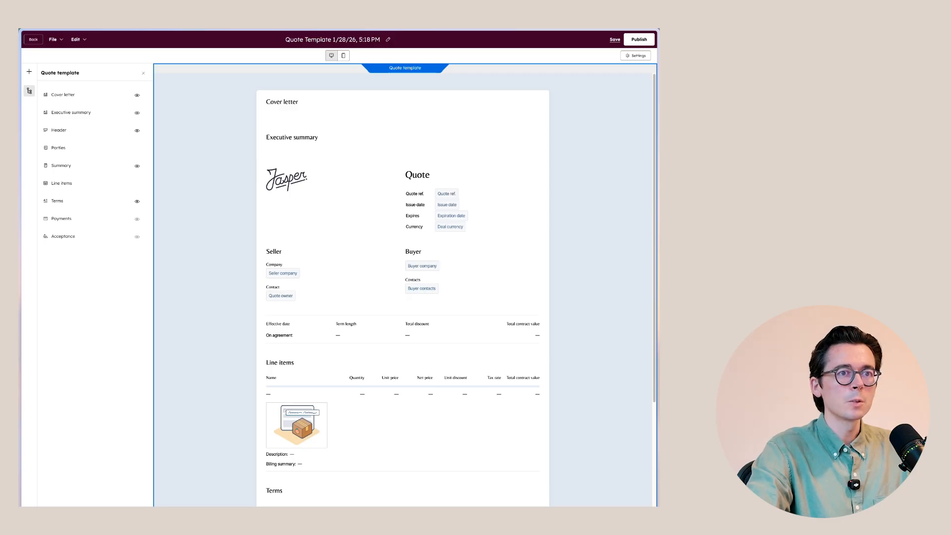
- Rename the new quote template as Master SAAS Quote
left_click(387, 39)
type("Master S")
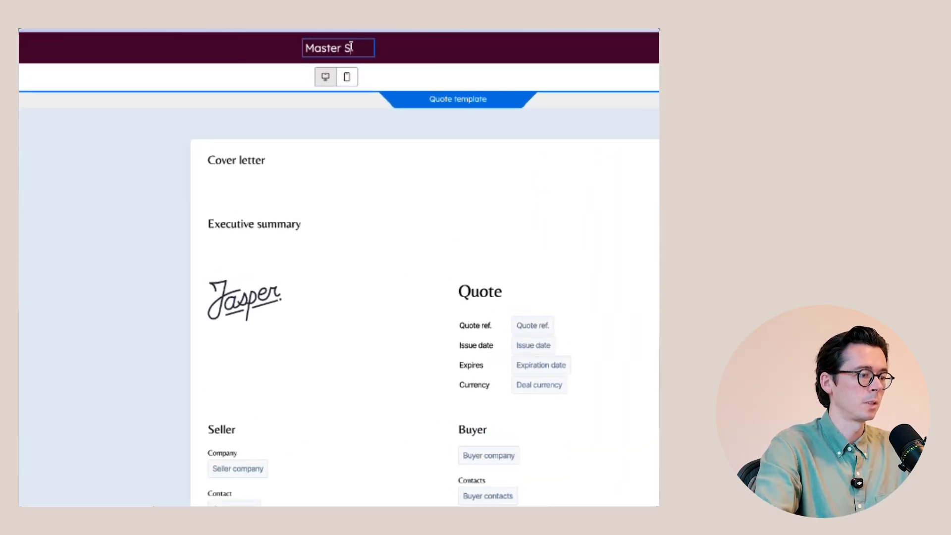
type("AAS Quote")
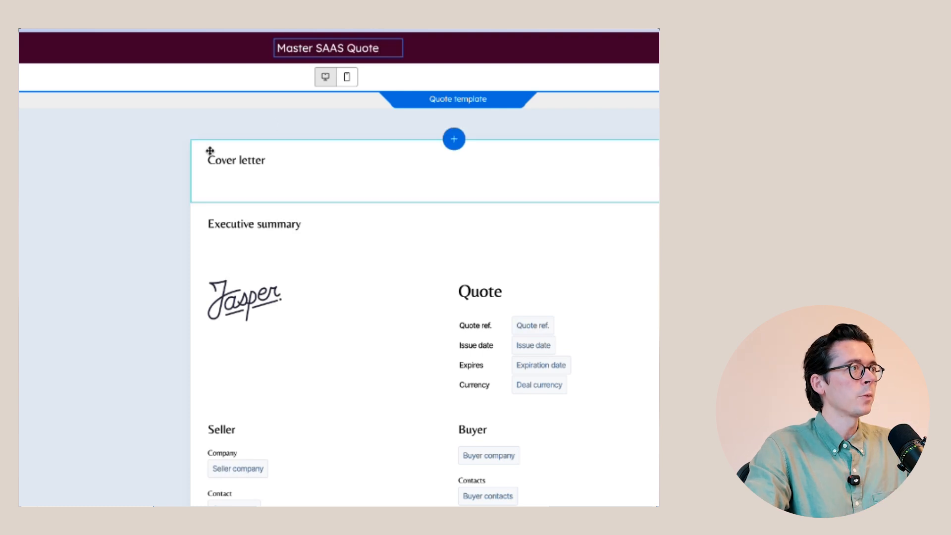
left_click(210, 155)
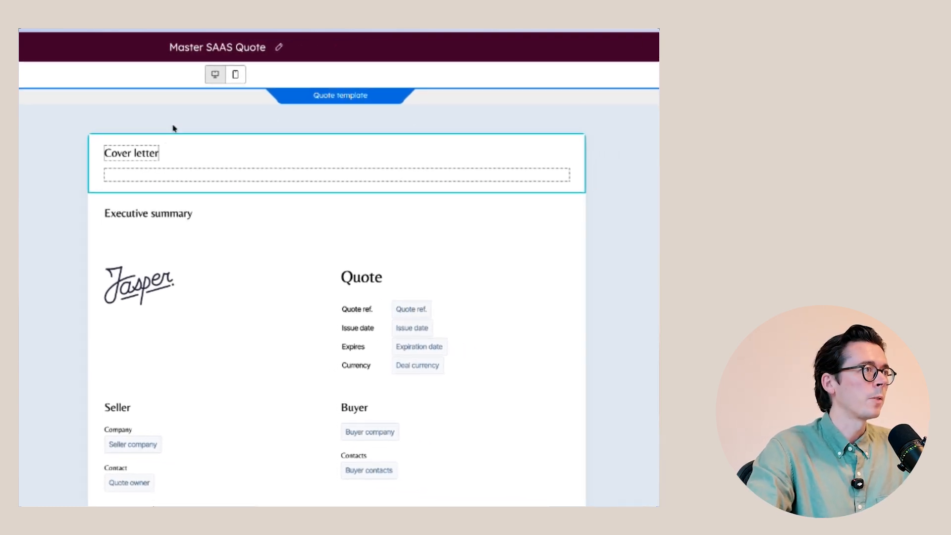
- Fill the empty cover letter body with the prepared DataFlow thank-you letter, including its placeholders and sign-off
left_click(124, 176)
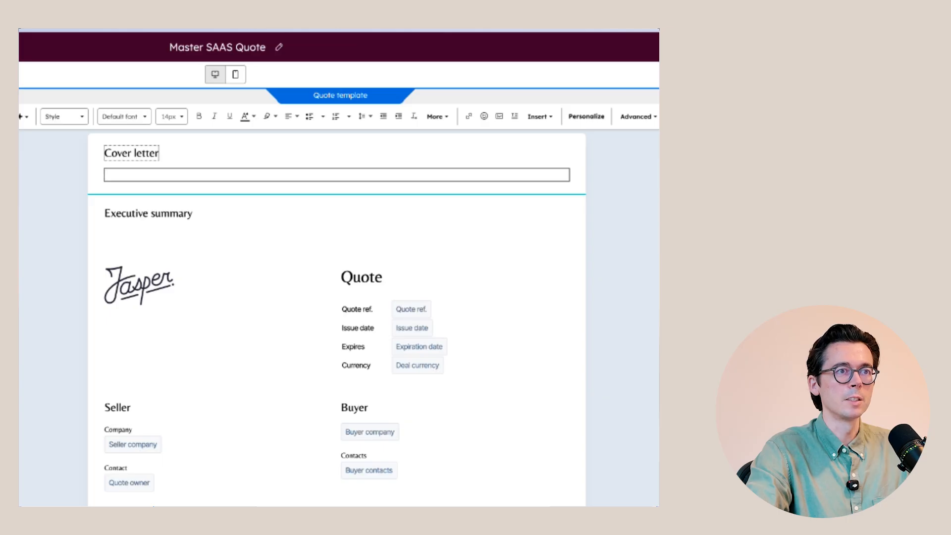
key("super+Tab")
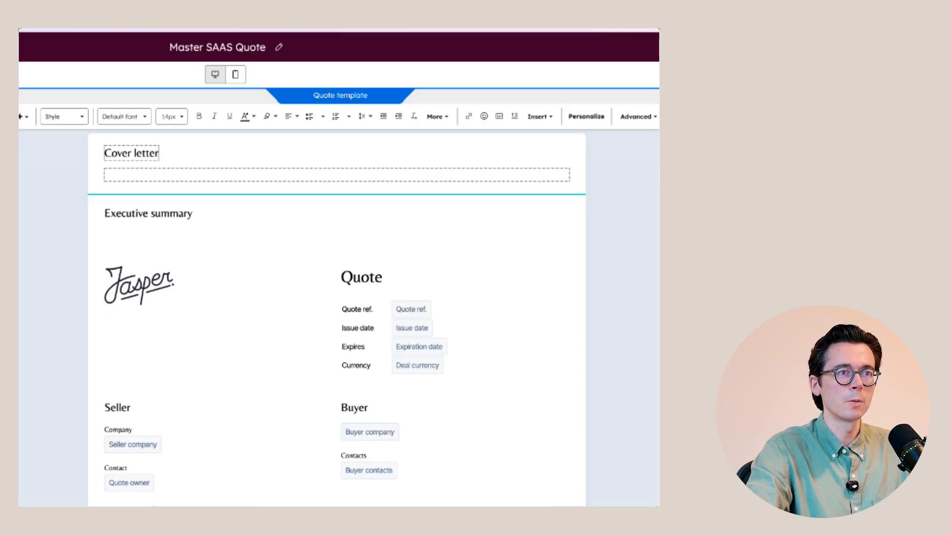
left_click(149, 176)
type("Thank you for the opportunity to discuss how DataFlow can support [Company: Name]'s upcoming growth initiatives. Based on our conversations, it is clear that you need a data infrastructure that is not only reliable but can scale cost-effectively as your user base expands. The enclosed proposal outlines a usage-based partnership designed to align with your consumption needs. We are excited to help you streamline your integrations and reduce latency across your stack. We look forward to partnering with you. Best regards, [User: First Name] [User: Last Name] [Sender: Company Name]")
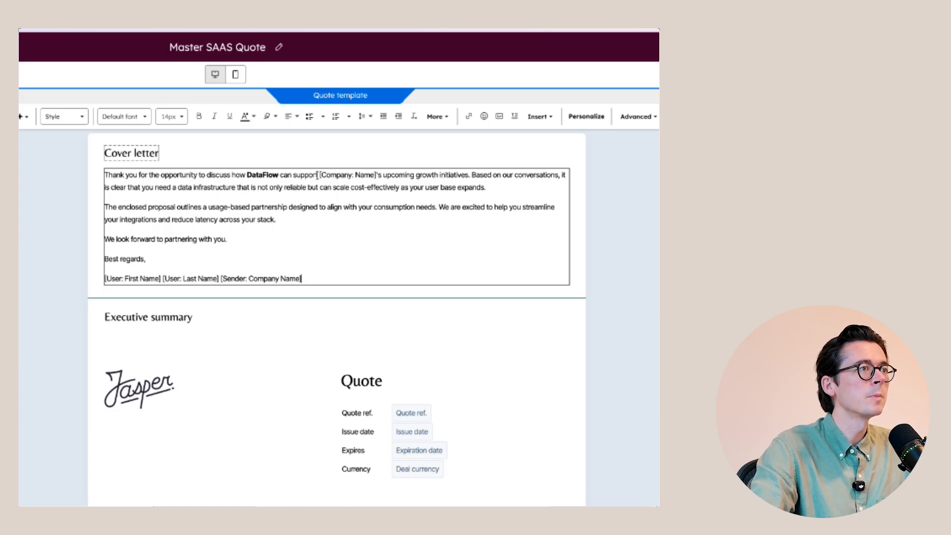
- Replace the [Company: Name] placeholder in the cover letter with the Primary Company's Company name token
left_click_drag(319, 175, 377, 176)
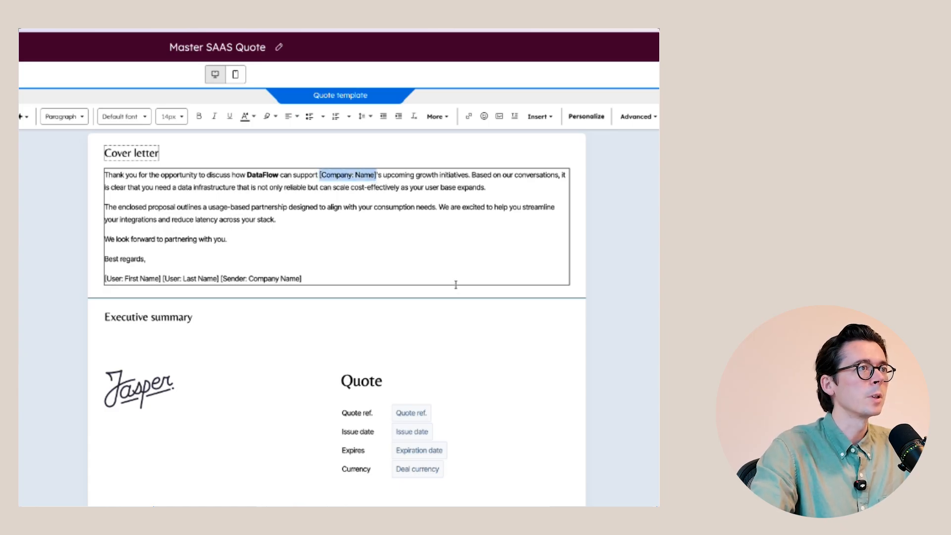
key("BackSpace")
left_click(587, 116)
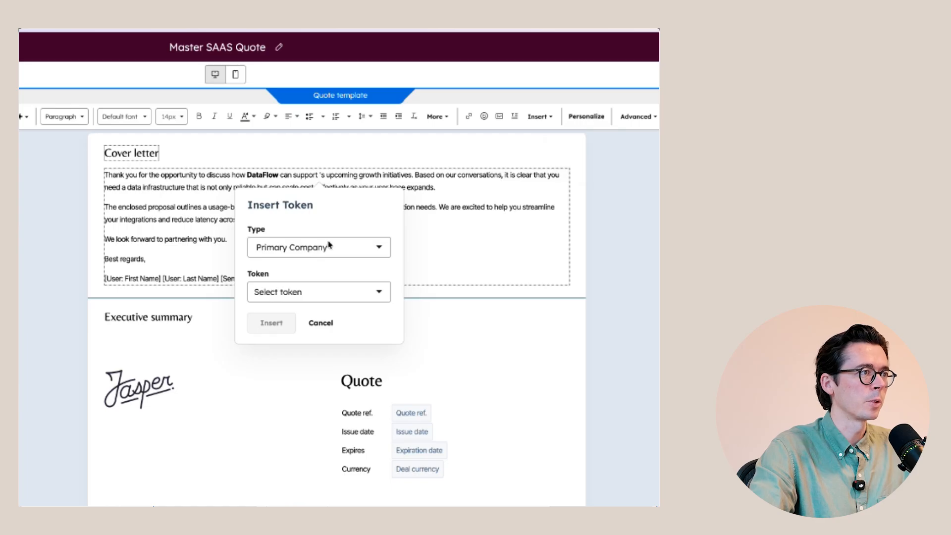
left_click(310, 288)
type("name")
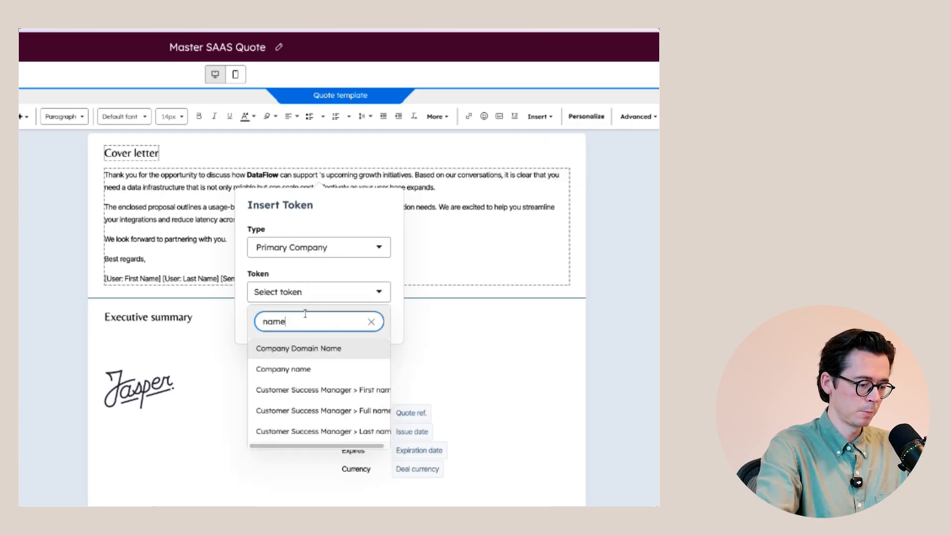
left_click(319, 369)
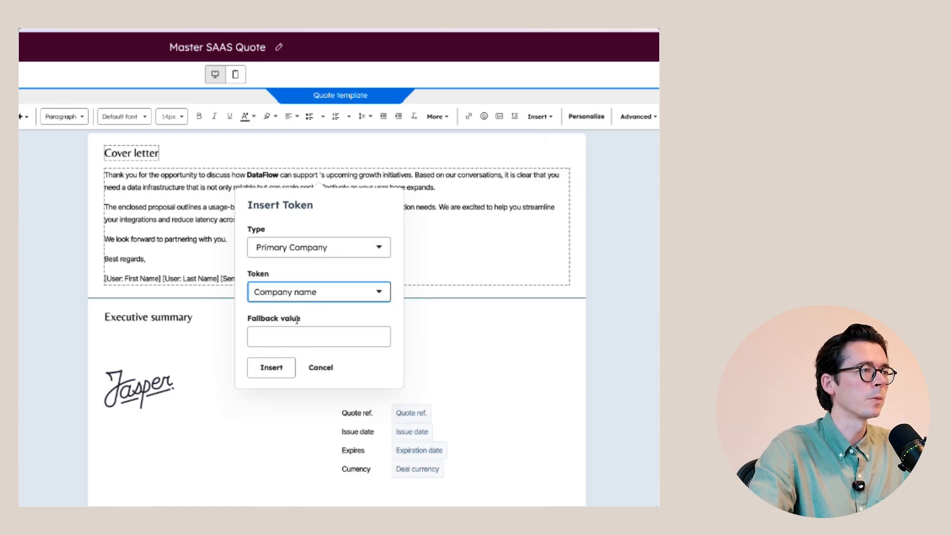
left_click(274, 369)
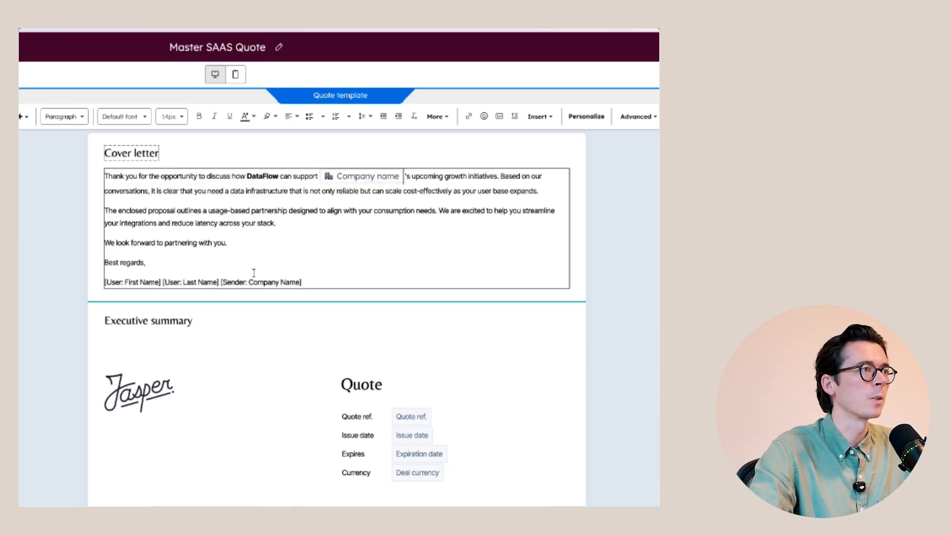
- Replace the user and sender placeholders below "Best regards," with the sender's first name
mouse_move(327, 285)
left_mouse_down()
mouse_move(101, 276)
mouse_move(110, 278)
left_mouse_up()
key("BackSpace")
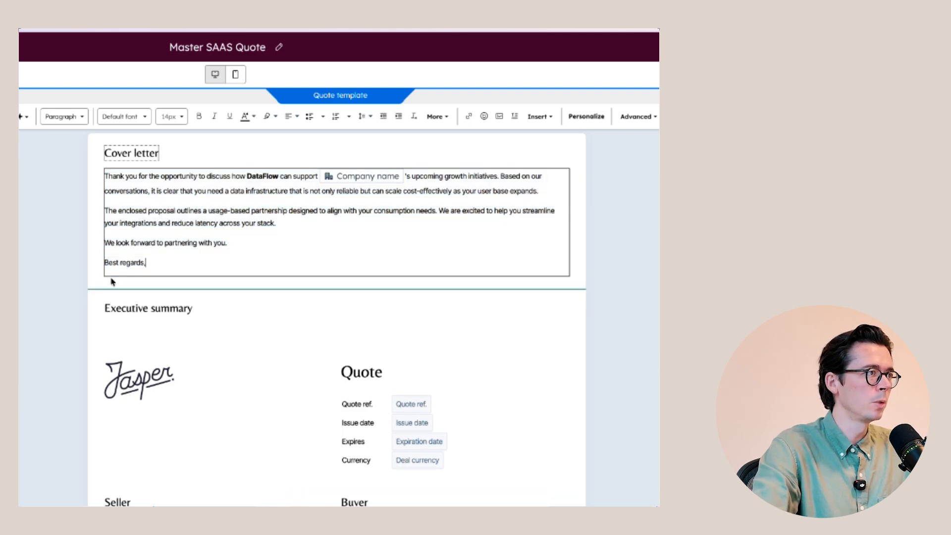
type("Jasper")
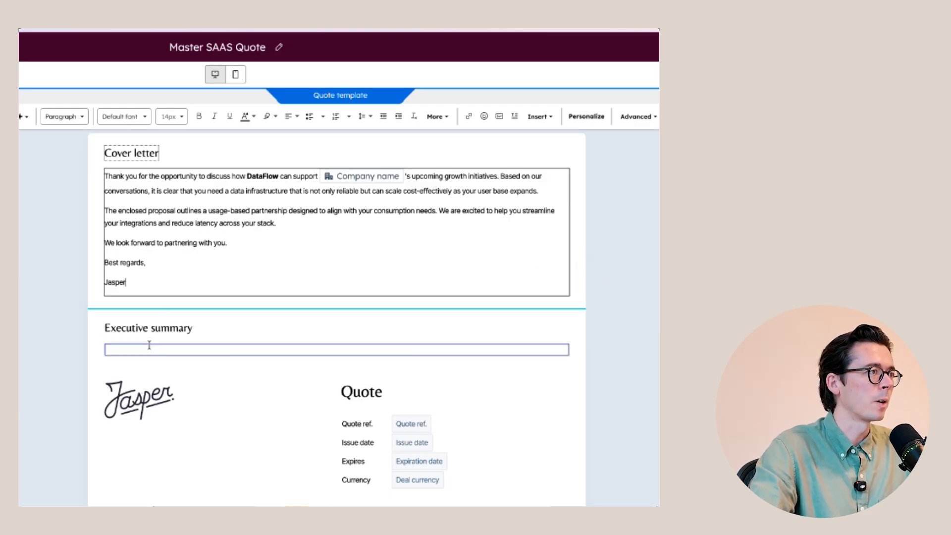
- Fill the executive summary with the prepared DataFlow Stream text and put the "Investment Structure" heading on its own line
left_click(122, 348)
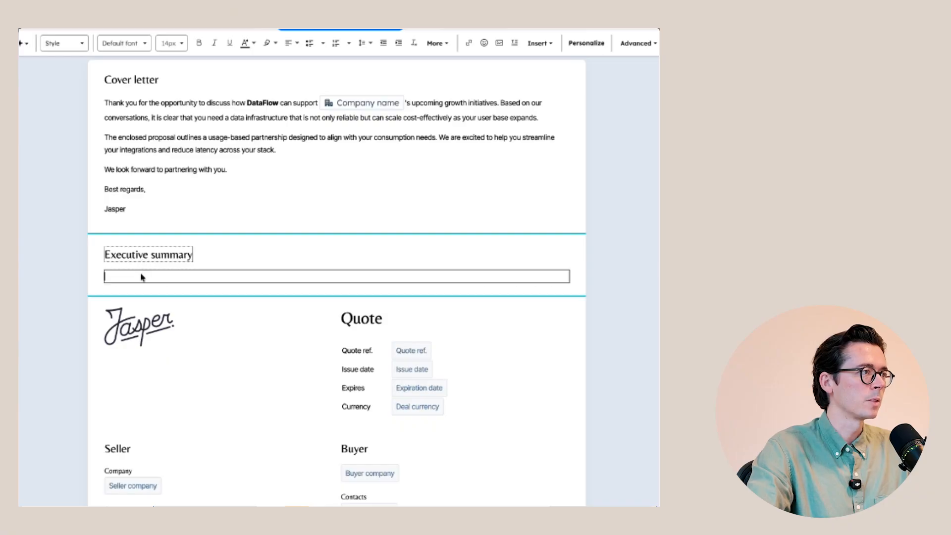
type("[Company: Name] requires a robust API solution to handle increasing data request volumes without incurring prohibitive fixed costs or suffering from performance degradation during peak traffic. The Solution: DataFlow Stream We are proposing the DataFlow Stream implementation. This ensures your team has: 99.99% Uptime SLA: Enterprise-grade reliability for your critical data pipes. Dynamic Scalability: Infrastructure that grows instantly with your traffic spikes. Volume Efficiency: A graduated pricing structure that reduces your cost-per-request as you scale. Investment Structure This agreement utilizes a Graduated Tiered Model. This ensures that [Company: Name] is billed fairly based on actual consumption, with significant volume discounts automatically applied as you reach higher usage tiers (see \"Line Items\" below for tier breakdown).")
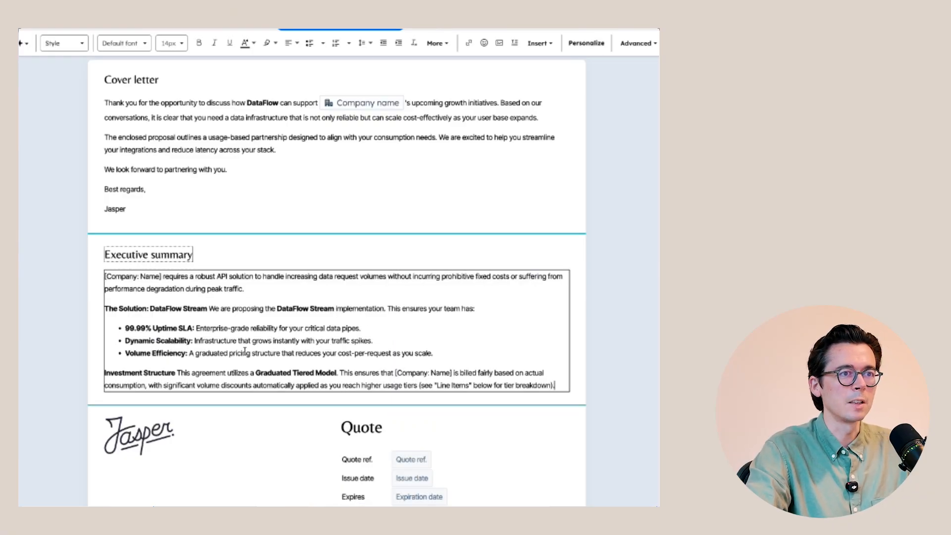
left_click(177, 373)
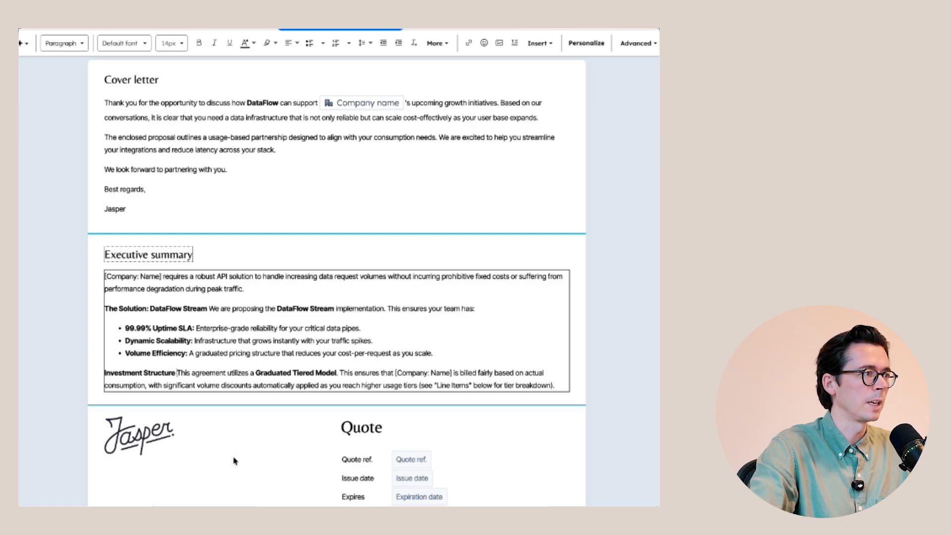
key("Return")
left_click(500, 403)
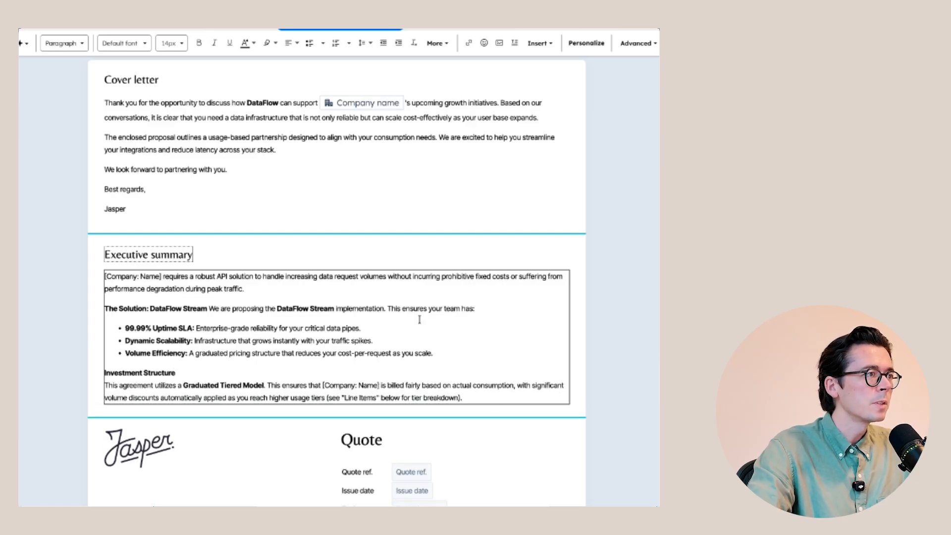
- Replace the [Company: Name] placeholder at the start of the executive summary with the Primary Company's Company name token
left_click_drag(162, 276, 76, 276)
key("BackSpace")
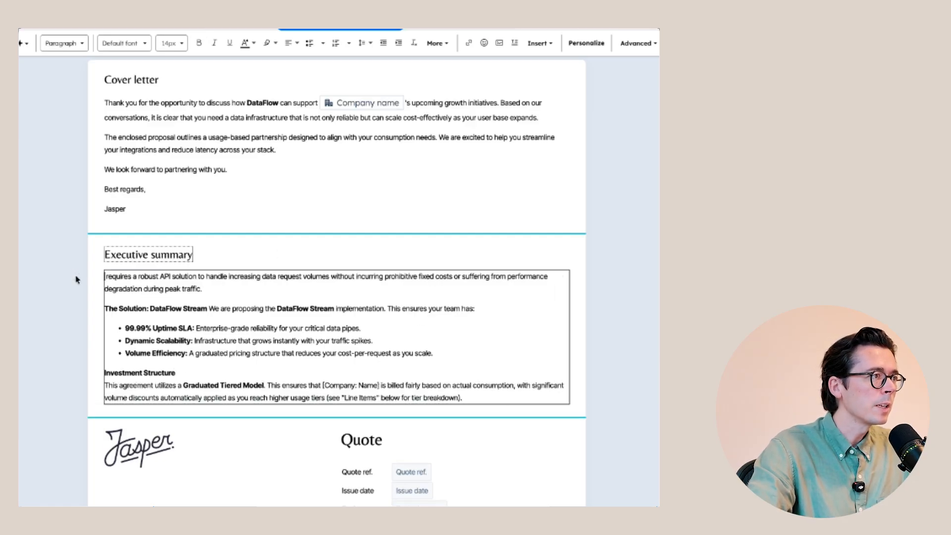
left_click(586, 43)
left_click(90, 393)
type("name")
left_click(80, 469)
left_click(57, 467)
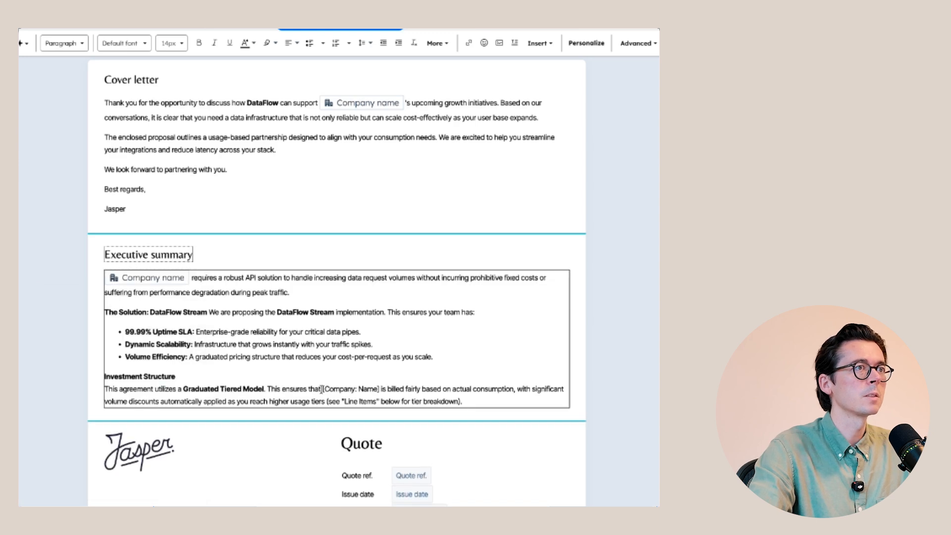
- Replace the [Company: Name] placeholder in the Investment Structure paragraph with the Primary Company's Company name token
left_click_drag(323, 388, 379, 390)
key("BackSpace")
key("Delete")
left_click(586, 43)
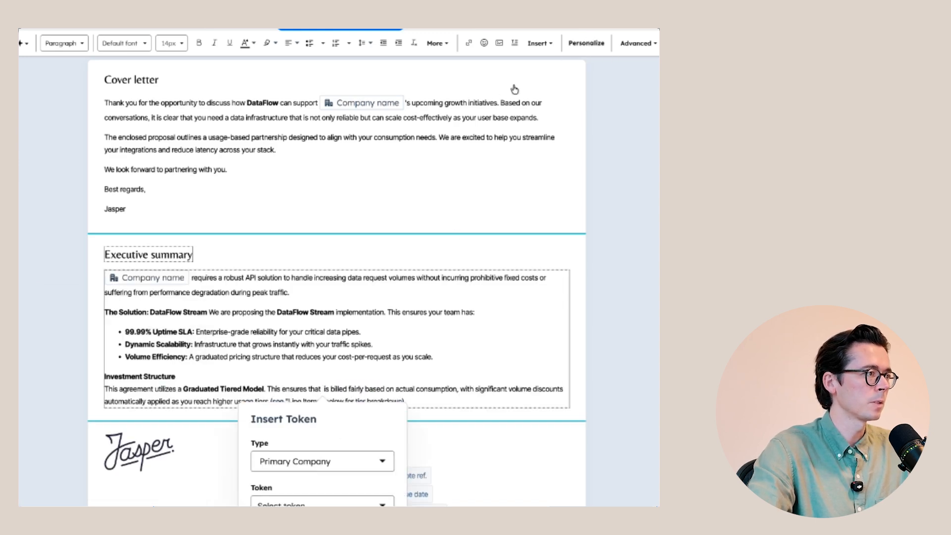
left_click(307, 488)
type("name")
left_click(297, 416)
left_click(274, 412)
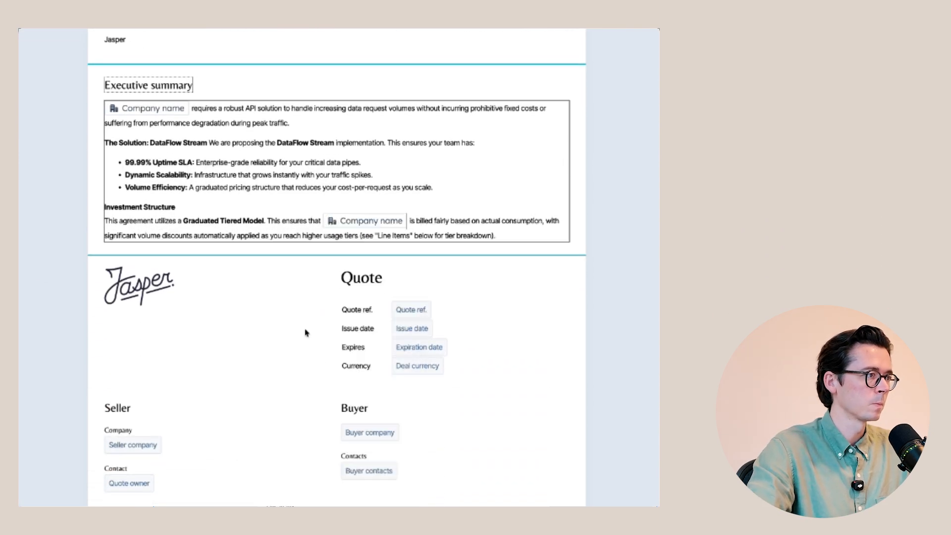
scroll(520, 232, "up", 4)
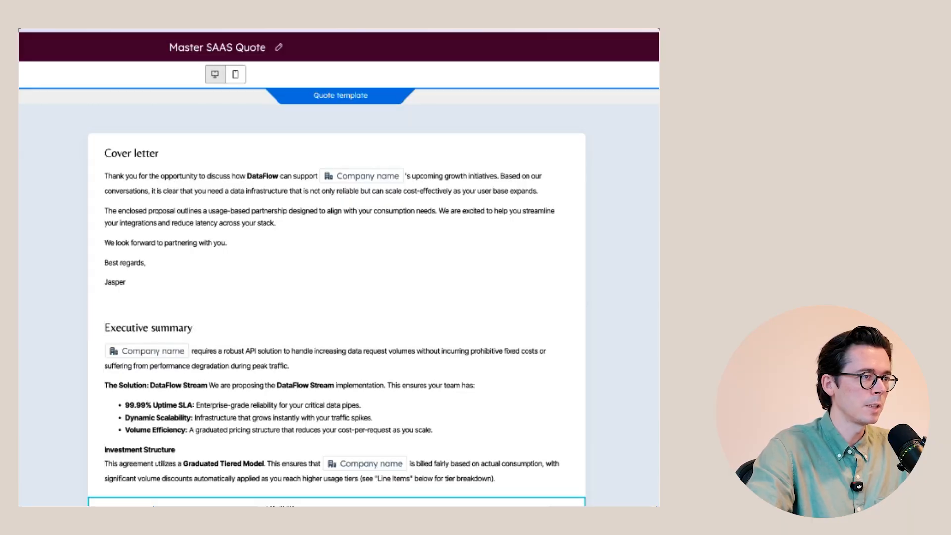
- Check the quote header's logo setting and hide the Currency field in the header details
scroll(337, 298, "down", 4)
scroll(183, 195, "down", 3)
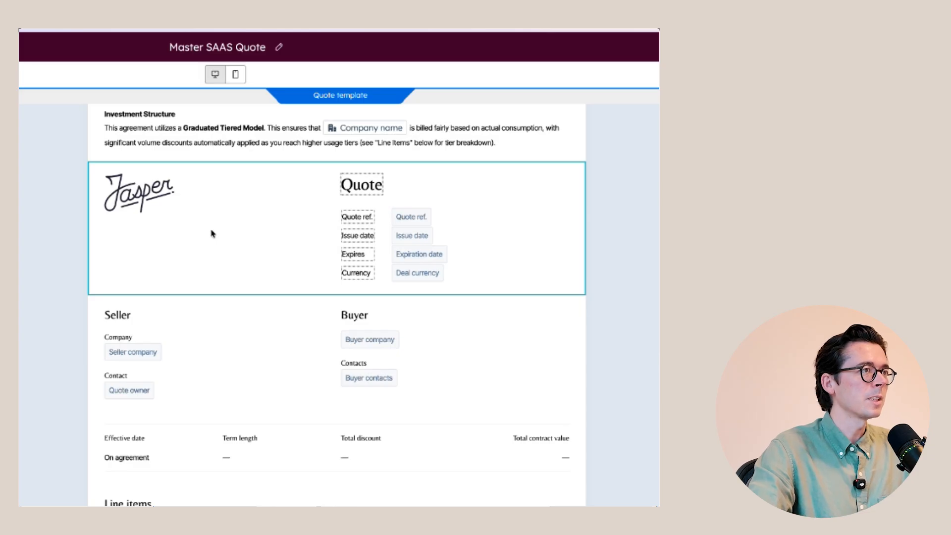
left_click(183, 218)
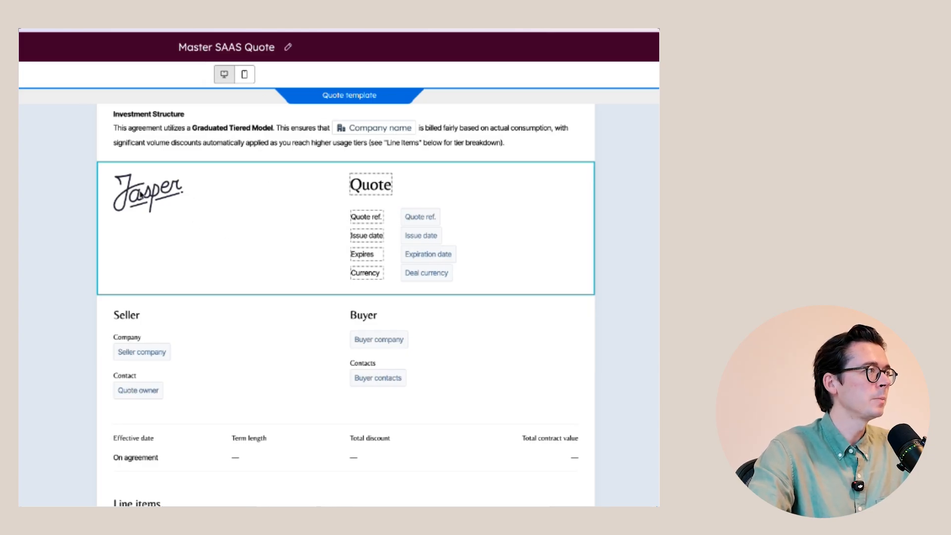
left_click(226, 156)
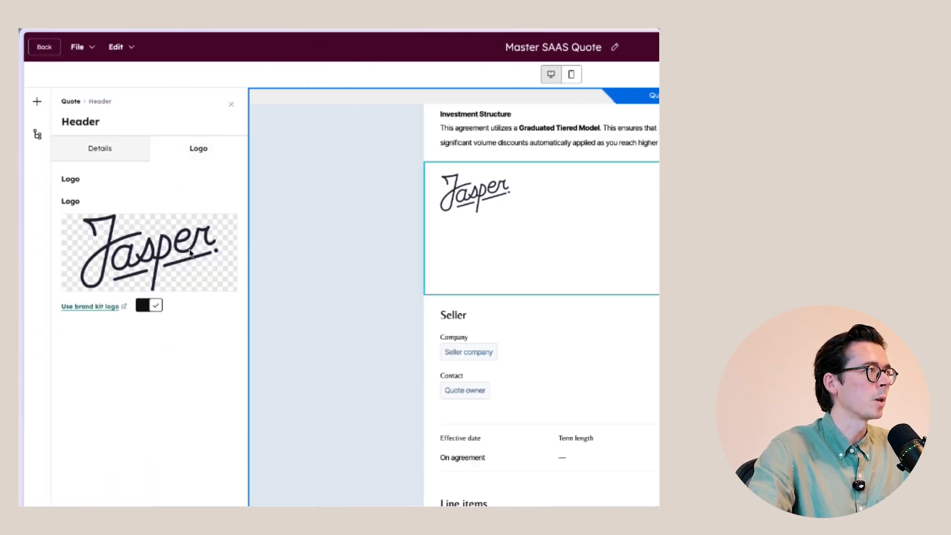
left_click(108, 153)
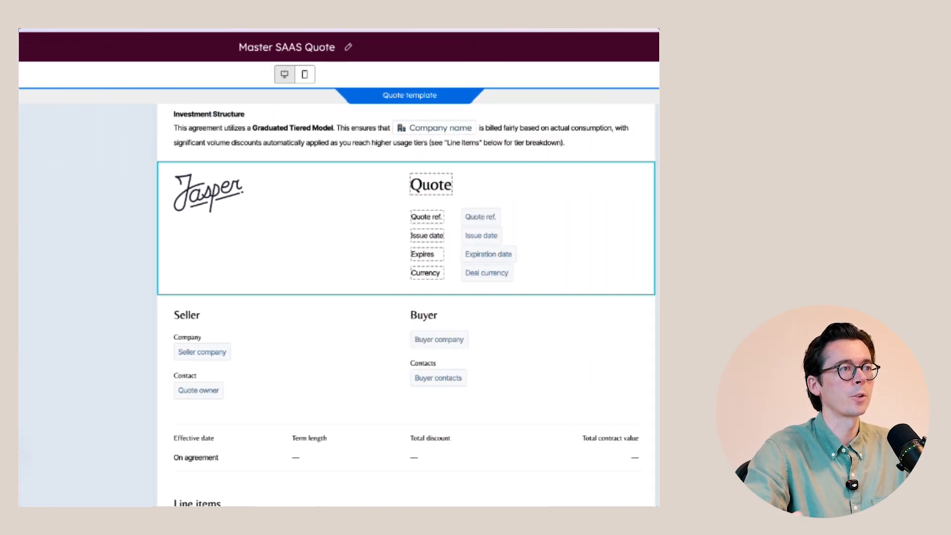
left_click(221, 471)
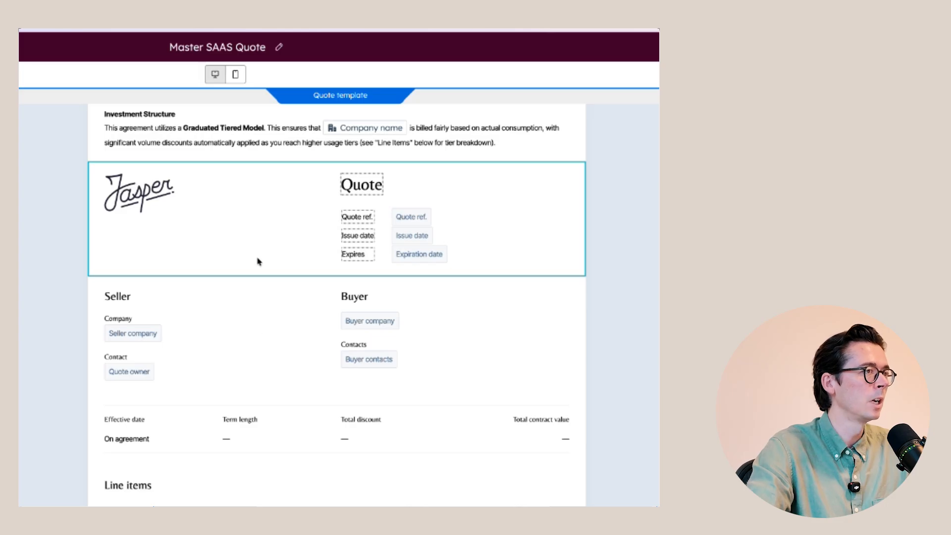
- Change the buyer heading in the Parties section to "Client", keeping the Contacts label
left_click(220, 327)
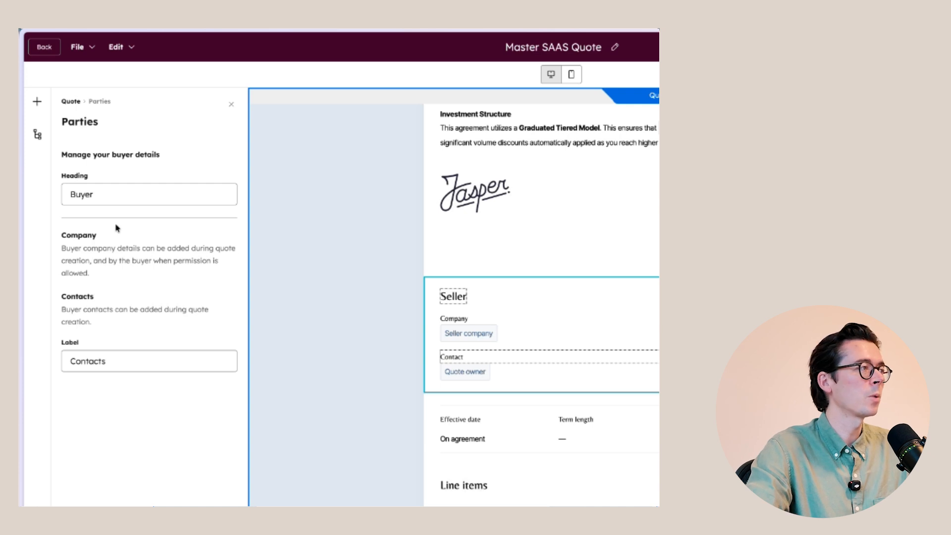
double_click(110, 197)
type("Client")
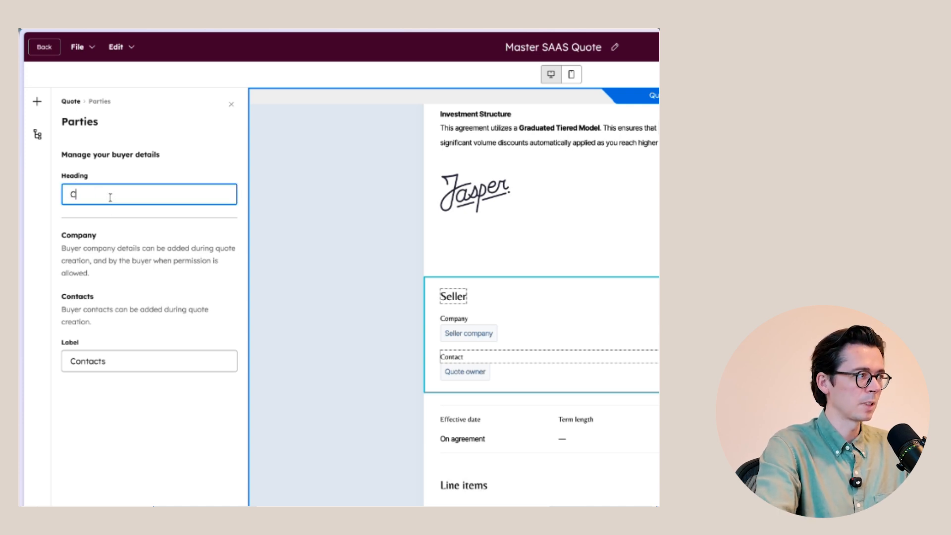
double_click(134, 366)
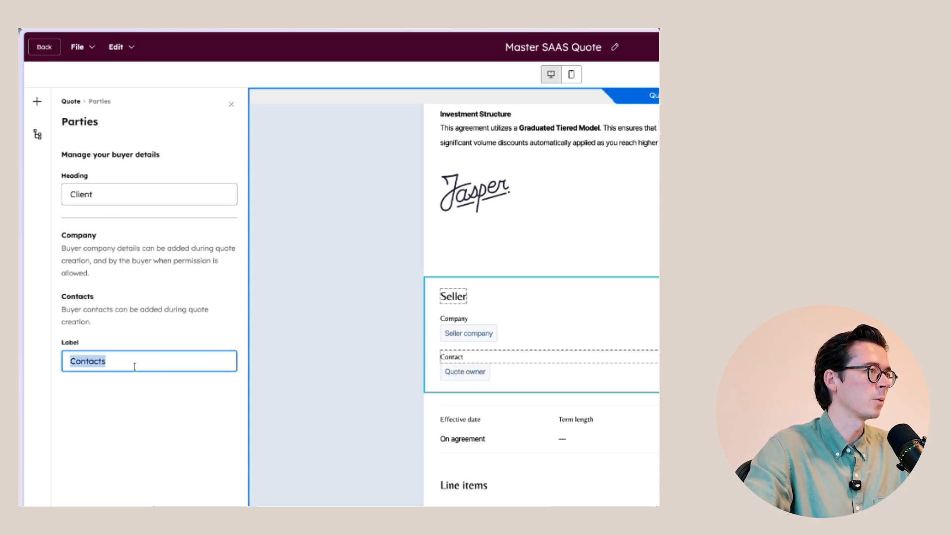
left_click(151, 414)
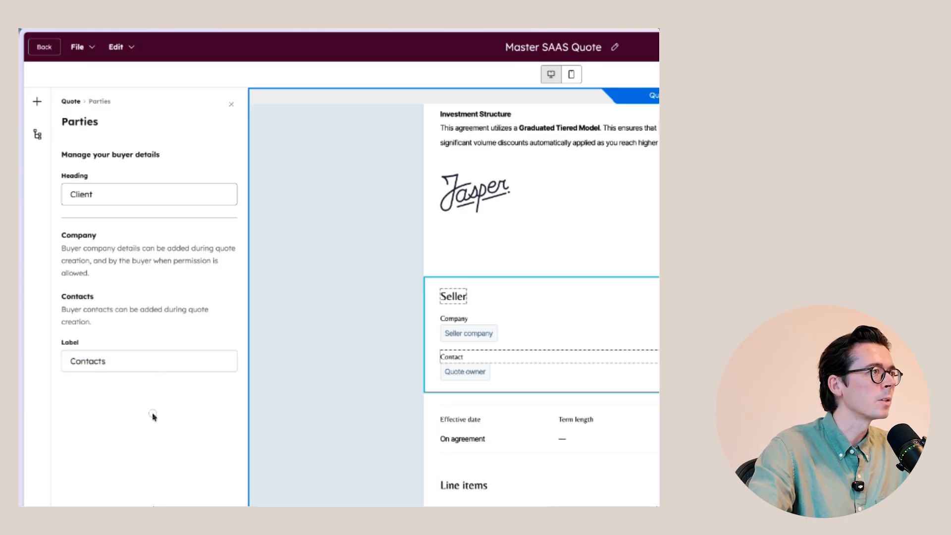
- Replace the "Seller" heading in the Parties section with "HubSpot Excellence"
left_click(451, 297)
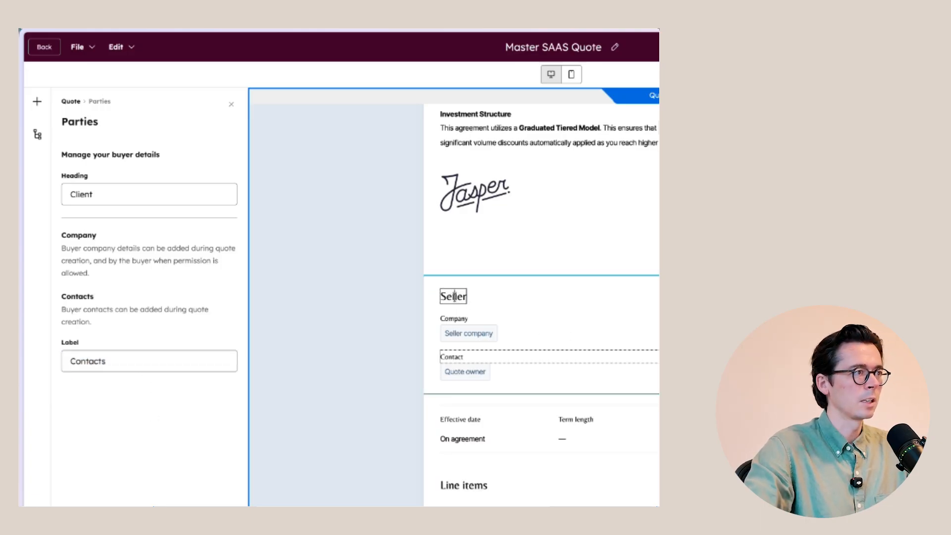
key("BackSpace")
key("BackSpace")
key("BackSpace")
key("BackSpace")
key("BackSpace")
key("BackSpace")
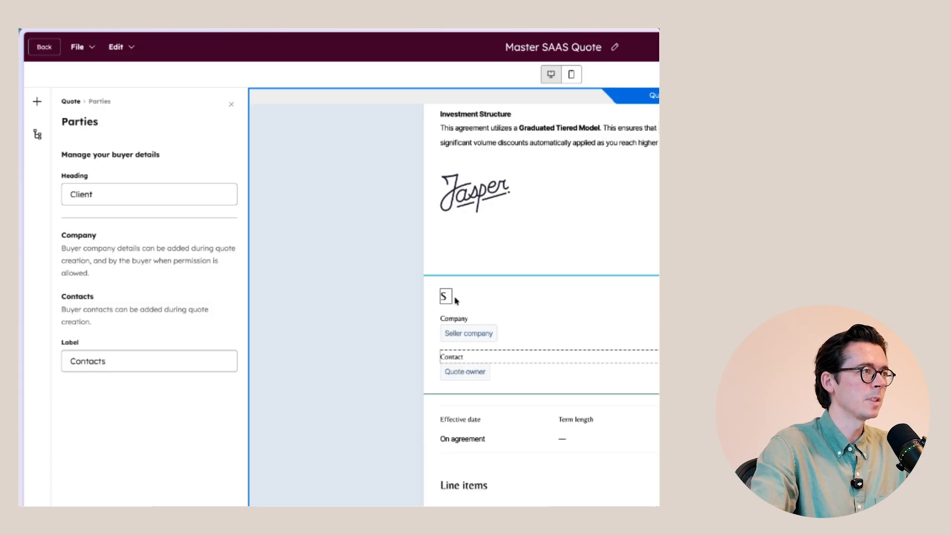
type("Jaspe")
key("BackSpace")
key("BackSpace")
key("BackSpace")
key("BackSpace")
key("BackSpace")
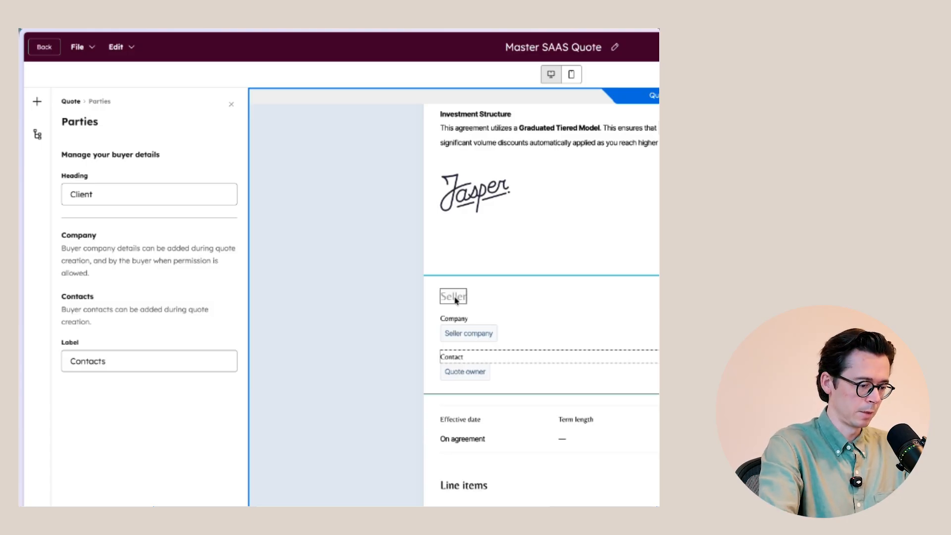
type("HubSpot Excellence")
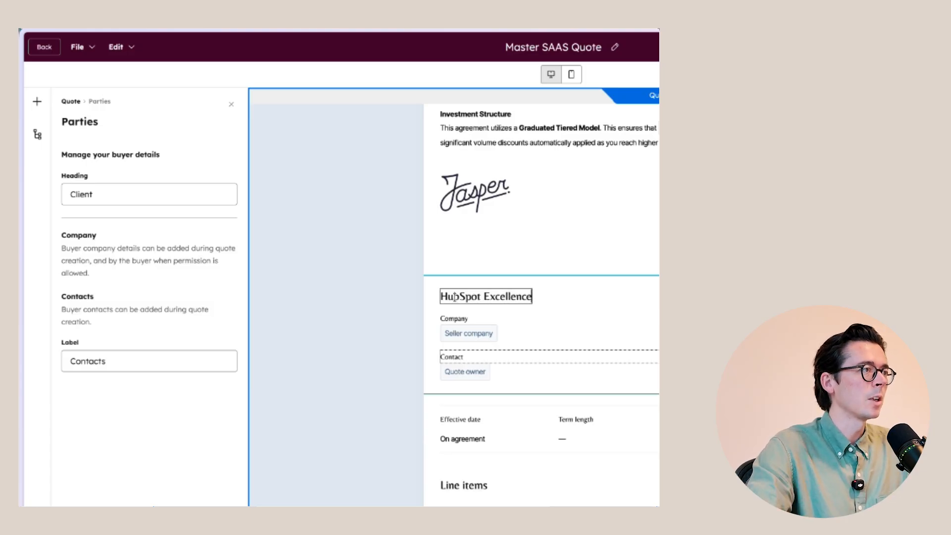
left_click(567, 302)
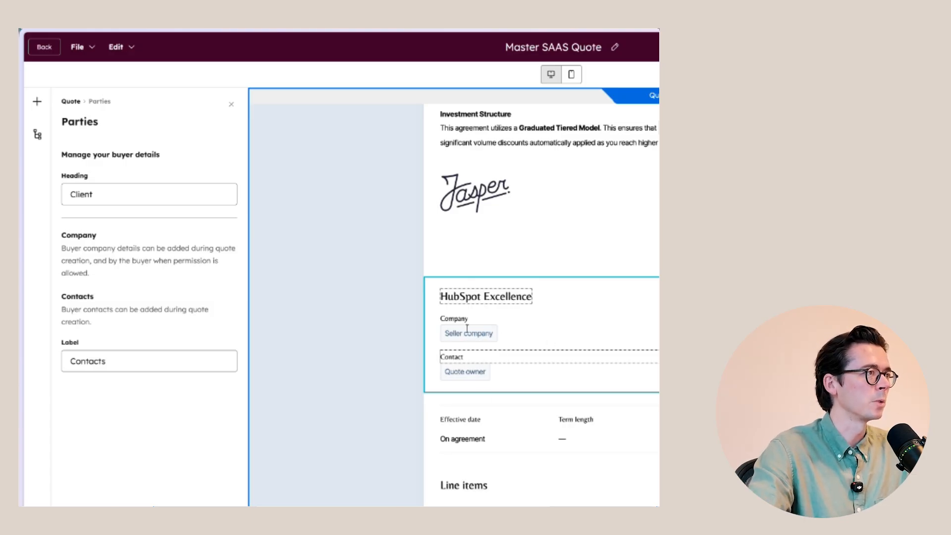
- Set the effective date in the Summary section to a delayed start of 10 days after agreement
left_click(71, 101)
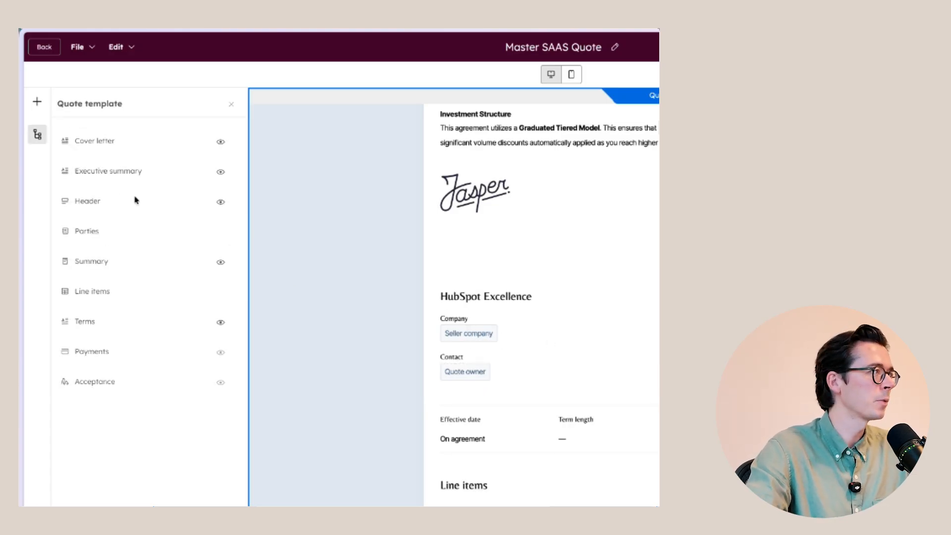
left_click(124, 235)
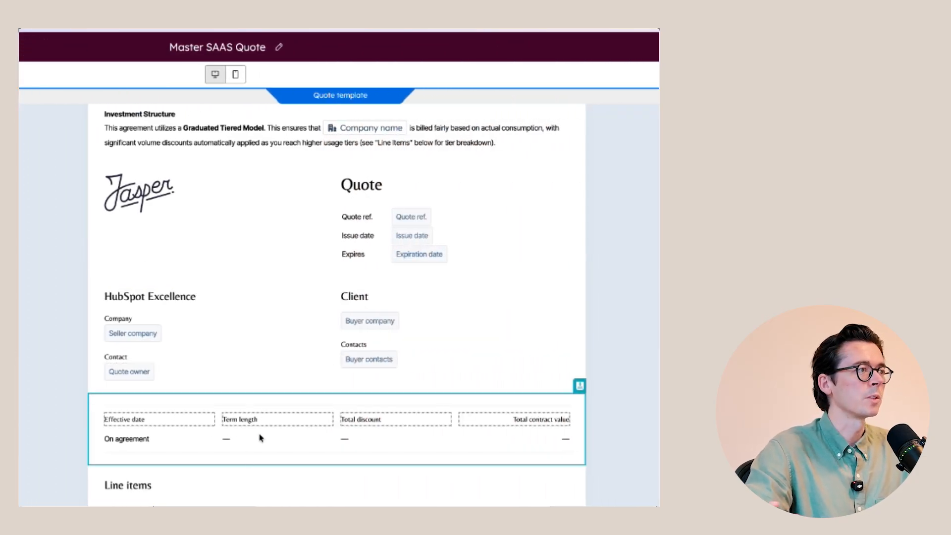
left_click(121, 432)
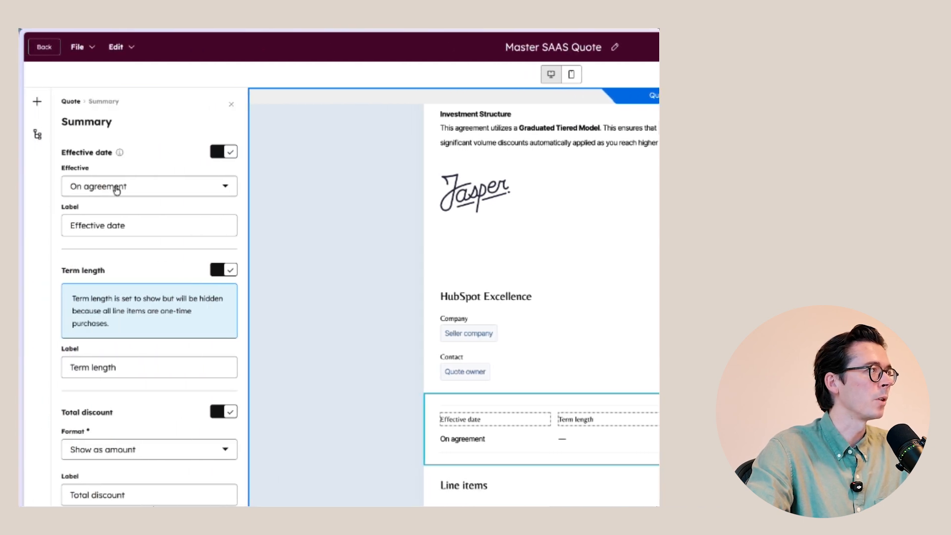
left_click(115, 190)
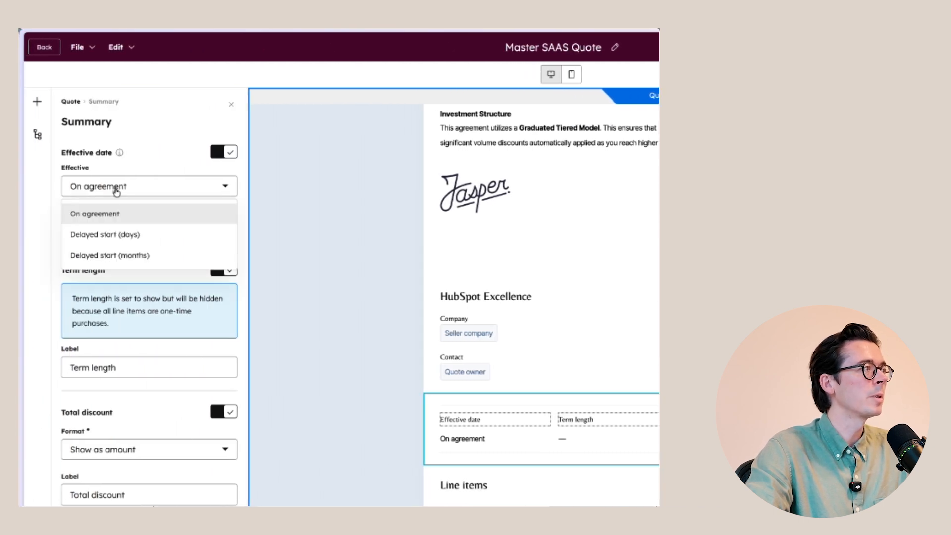
left_click(99, 235)
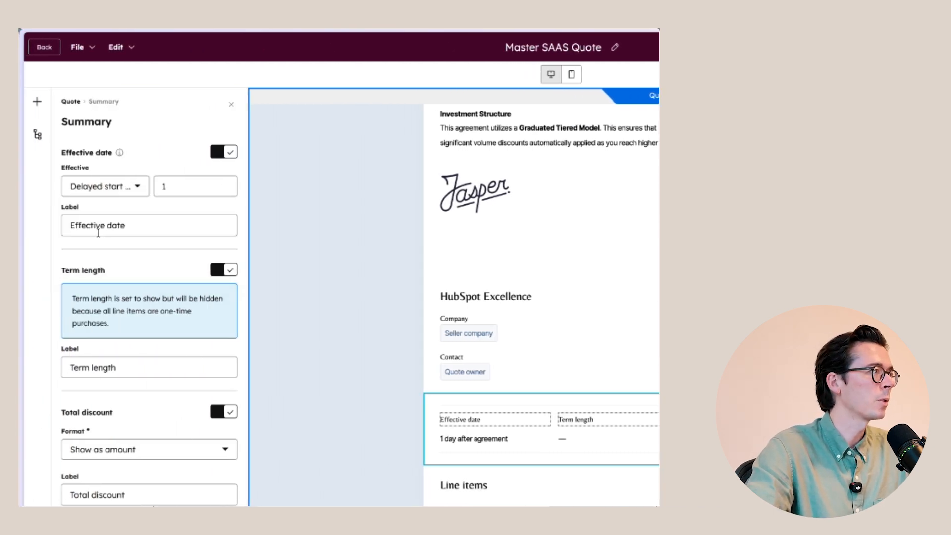
left_click(181, 187)
type("0")
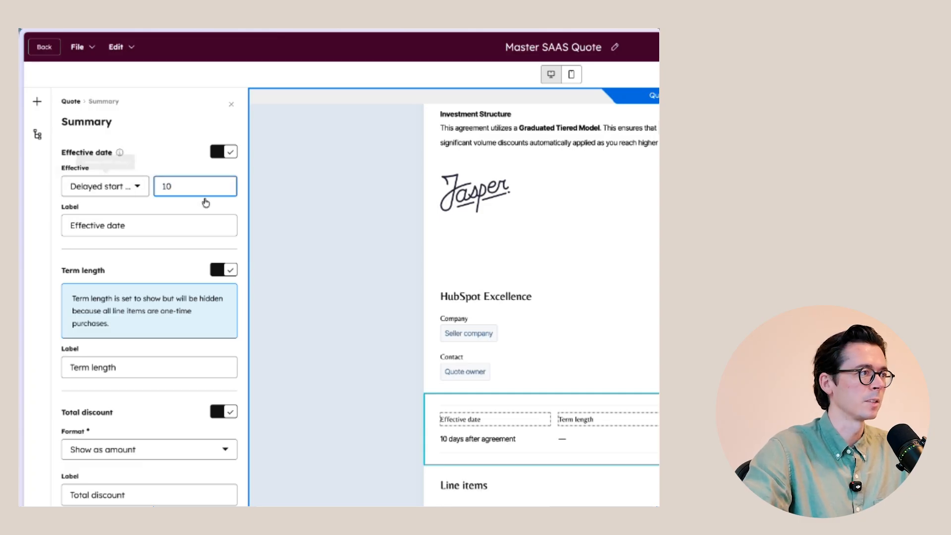
left_click(212, 207)
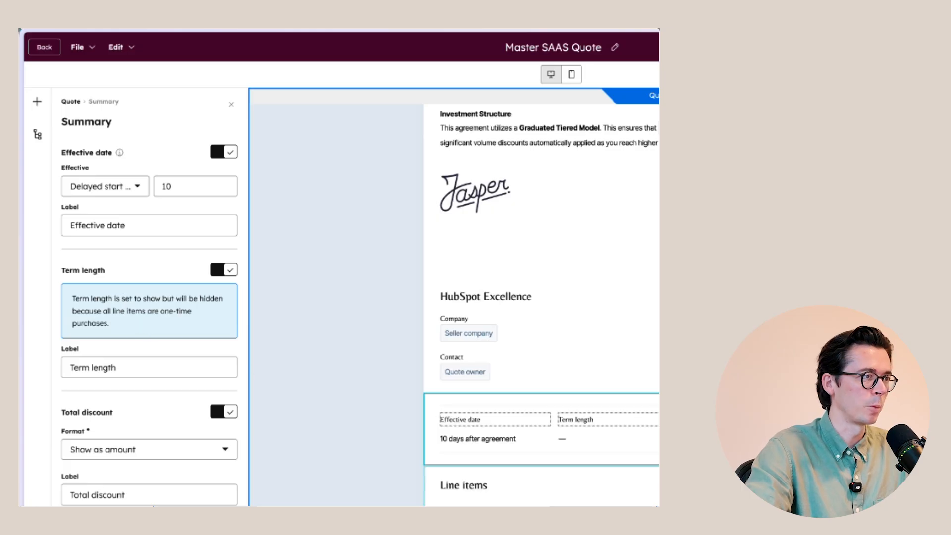
- Show the summary's total discount as an amount and change its label to "You're saving"
scroll(199, 395, "down", 3)
left_click(142, 294)
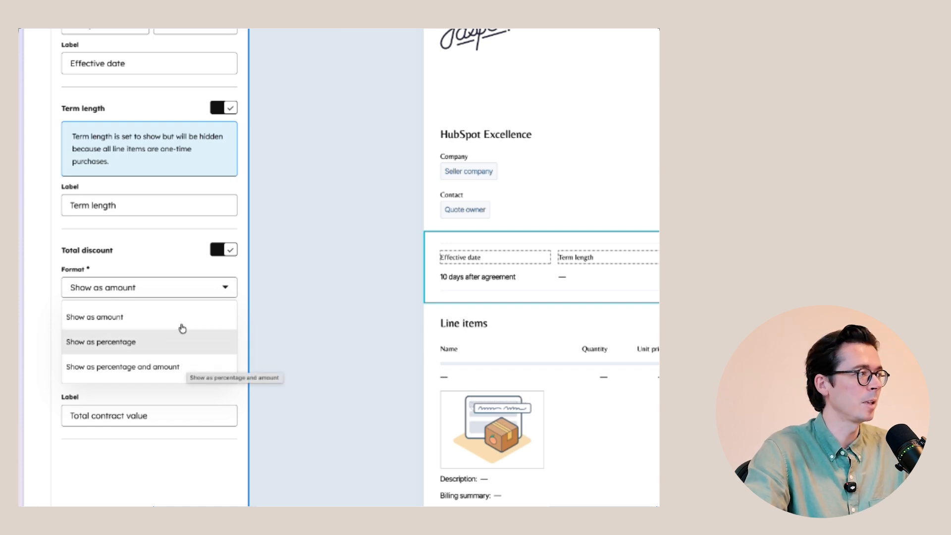
left_click(150, 315)
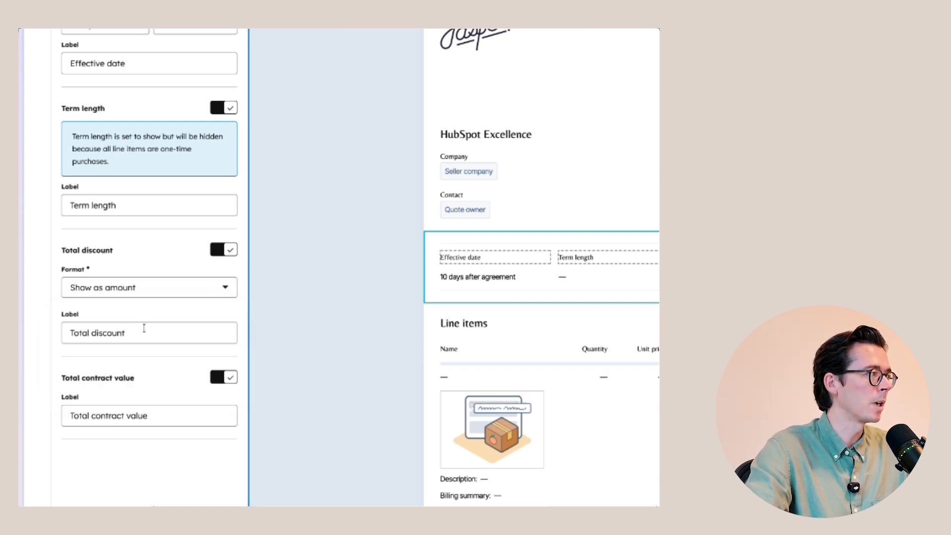
triple_click(107, 333)
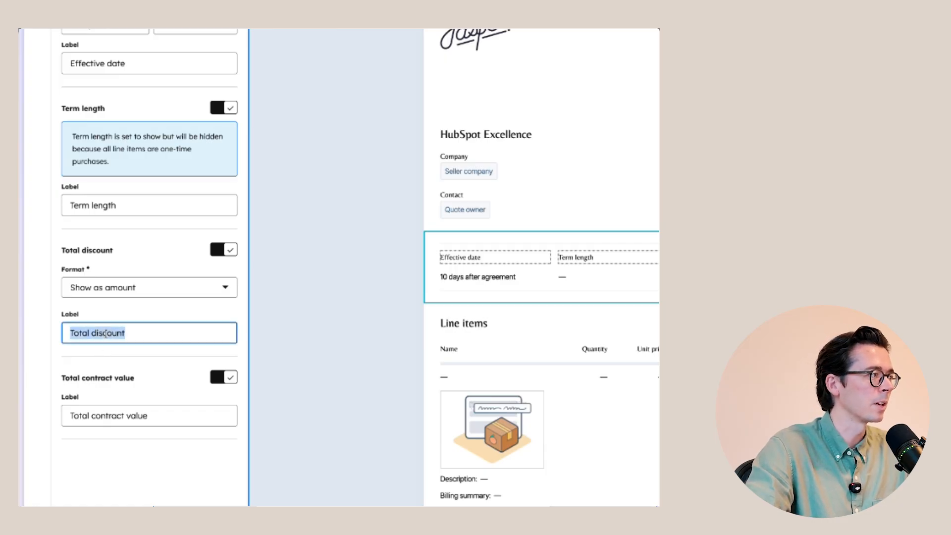
type("You're saving")
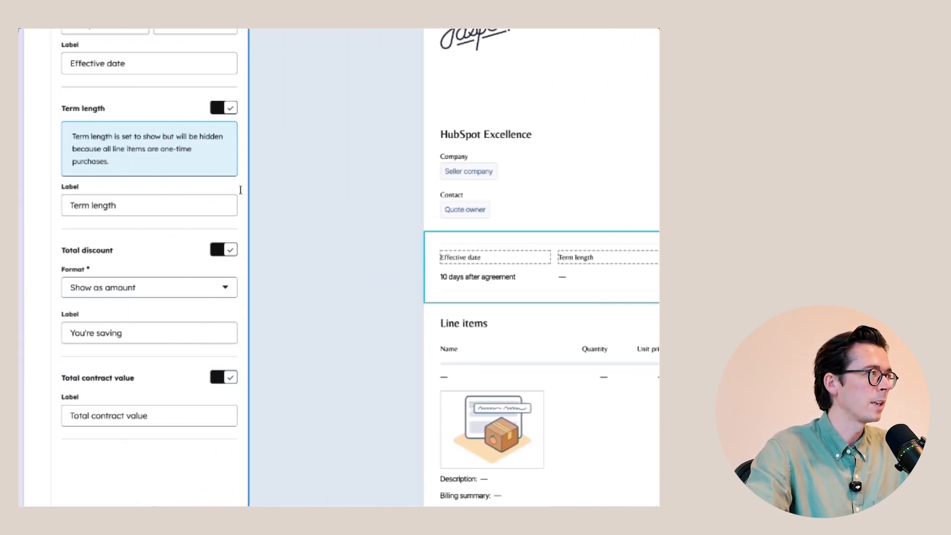
- Remove the Tax rate column from the Line items table
left_click(532, 332)
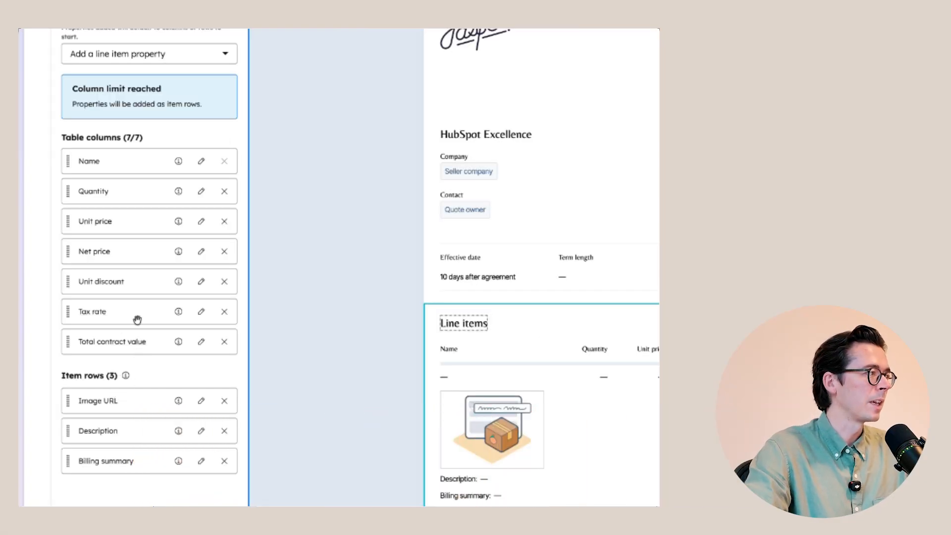
left_click(225, 312)
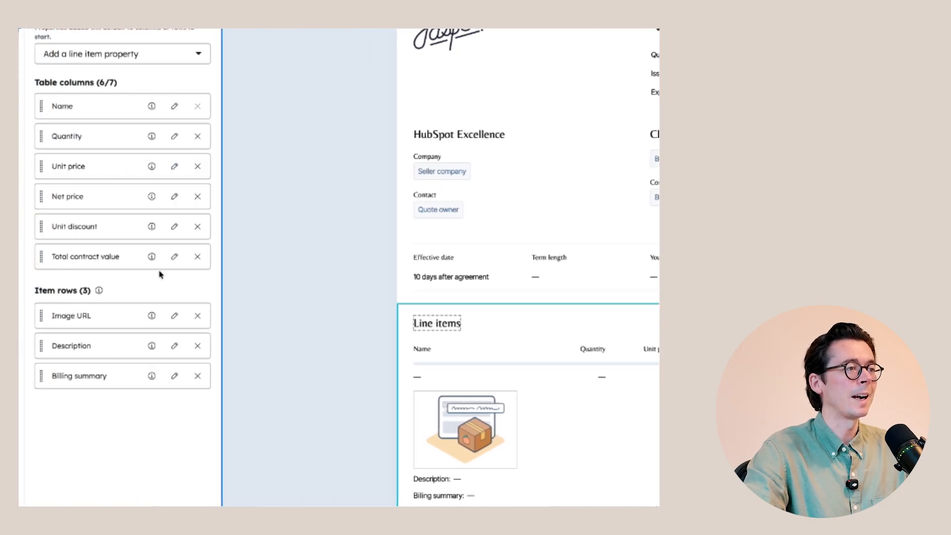
mouse_move(127, 292)
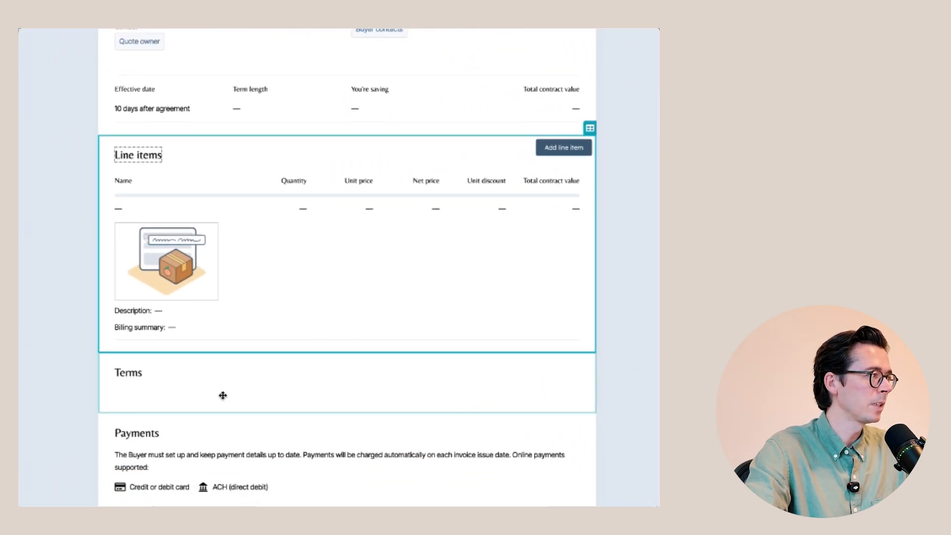
- Fill the Terms section with the prepared clauses on usage reset, overage policy, service level agreement and Net 15 payment terms
left_click(223, 395)
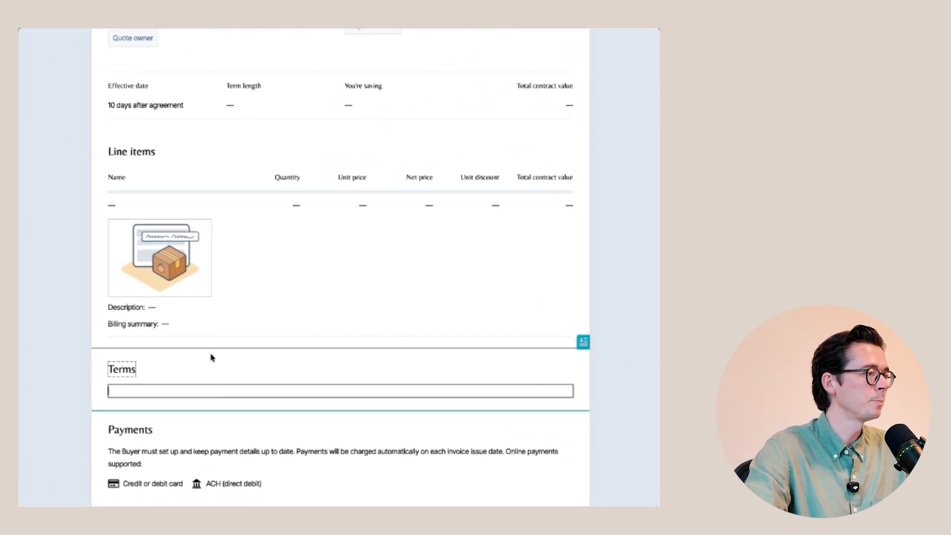
scroll(210, 357, "down", 3)
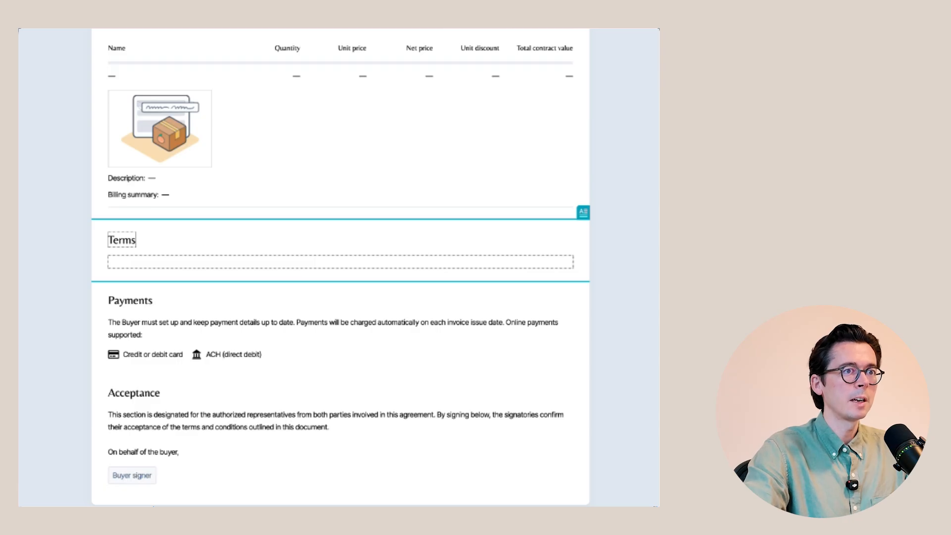
left_click(165, 261)
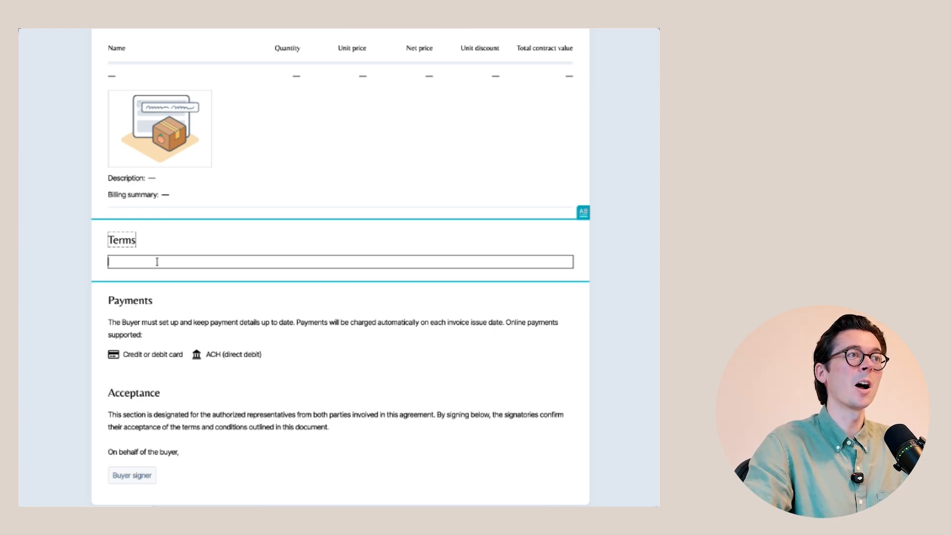
type("1. Usage Reset: API call volume limits reset on the 1st day of every calendar month. Unused calls do not roll over to the following month. 2. Overage Policy: Usage exceeding the committed monthly volume will be billed in arrears at the Tier 1 rate ($0.05/call) unless a higher tier package is upgraded prior to the billing cycle end. 3. Service Level Agreement (SLA): DataFlow guarantees 99.9% API uptime. Credits for downtime are calculated according to the Master Services Agreement (MSA). 4. Payment Terms: Net 15 from invoice date.")
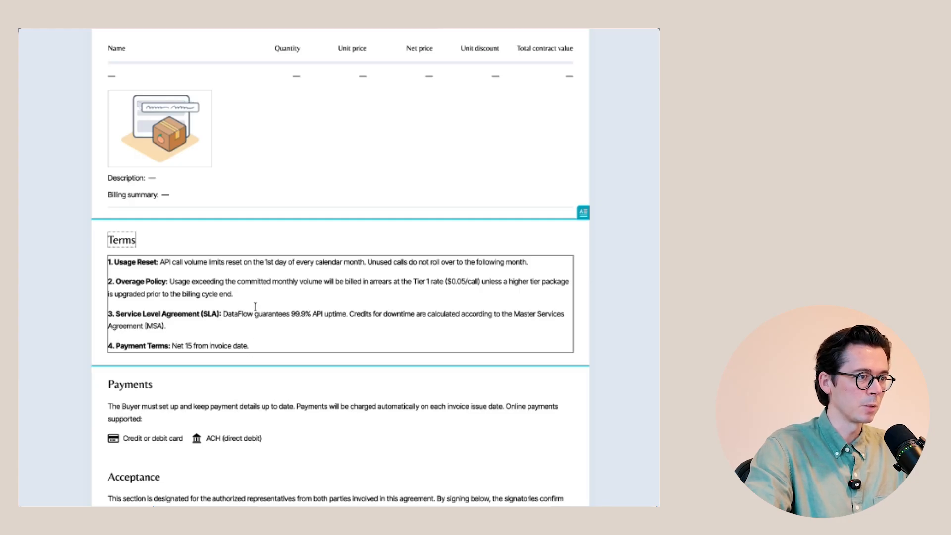
- Upload Master Services Agreement.pdf from the Downloads folder and attach it to the Terms section
scroll(253, 306, "down", 2)
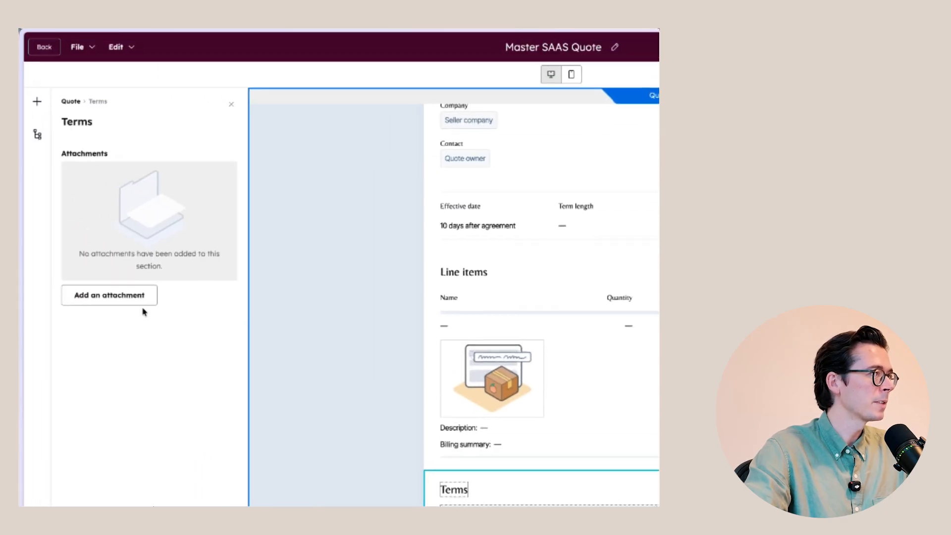
left_click(125, 298)
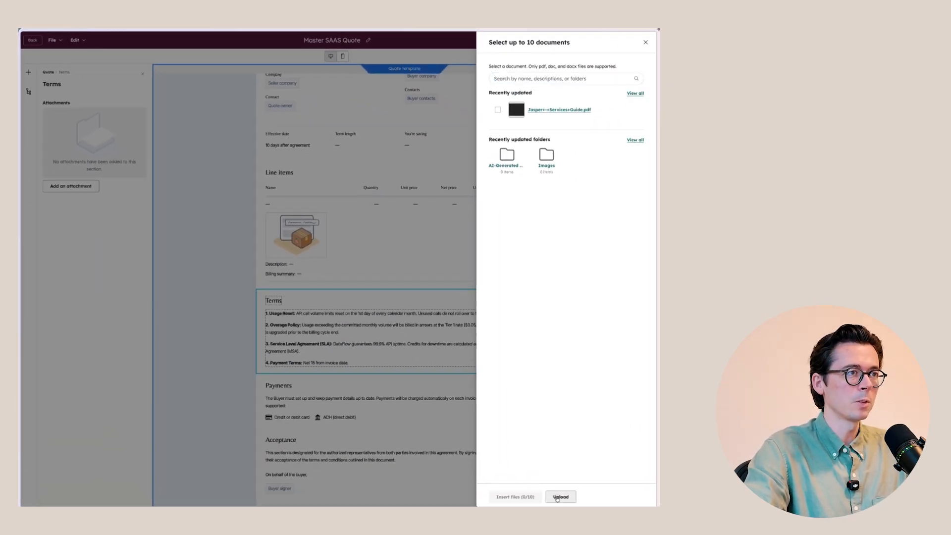
left_click(559, 497)
left_click(257, 243)
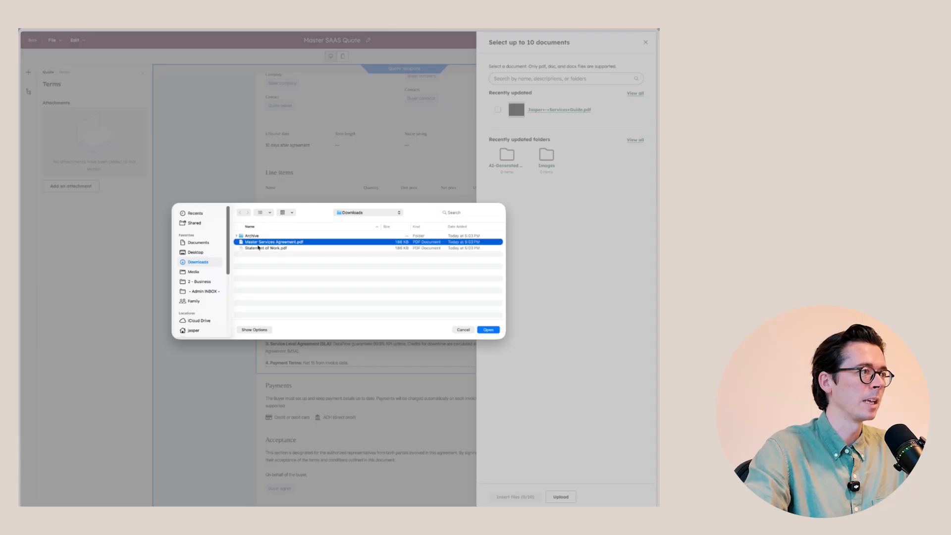
left_click(489, 330)
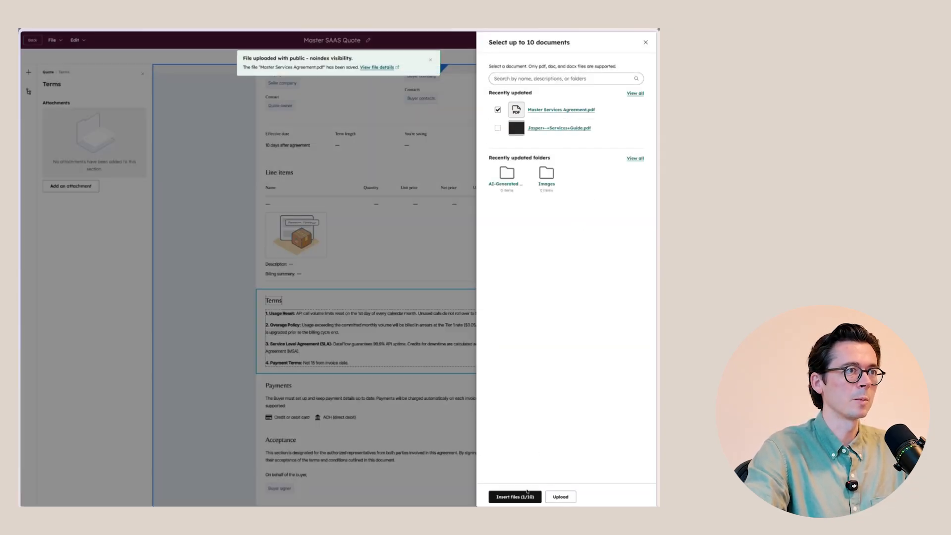
left_click(527, 494)
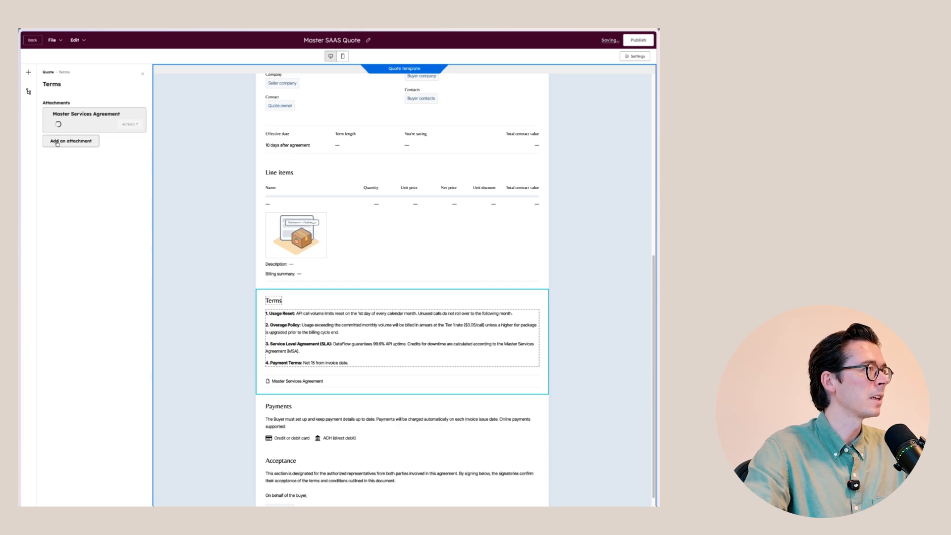
- Upload Statement of Work.pdf from the Downloads folder as a duplicate file and attach it to the Terms section
left_click(71, 140)
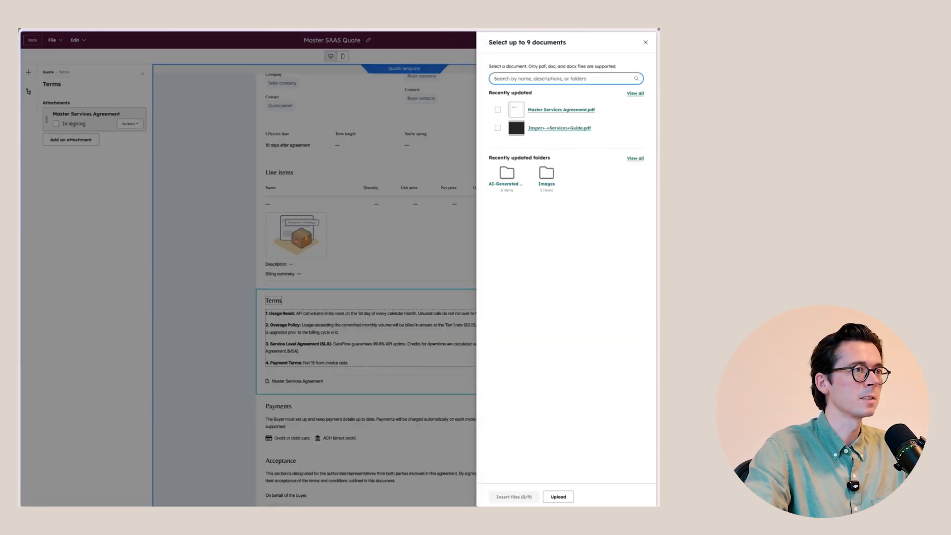
left_click(558, 497)
left_click(262, 250)
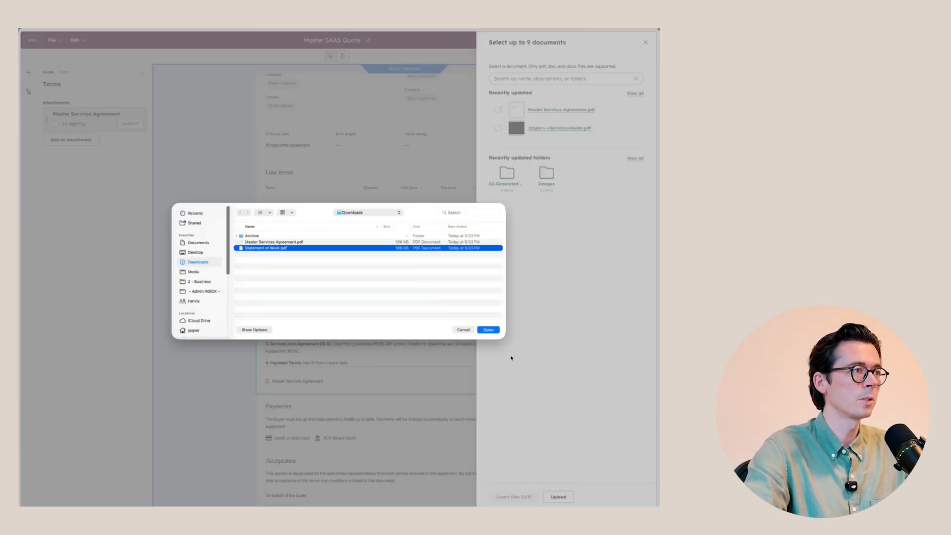
left_click(493, 331)
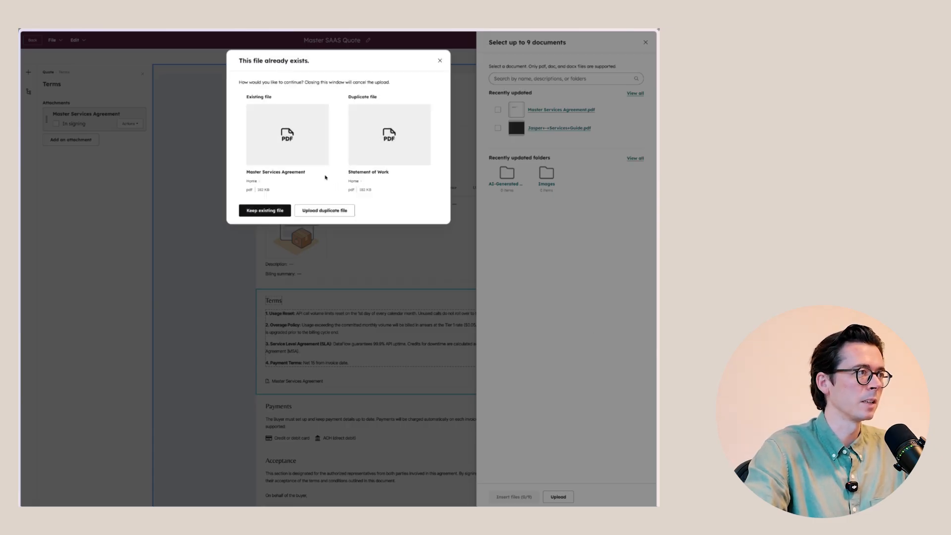
left_click(323, 211)
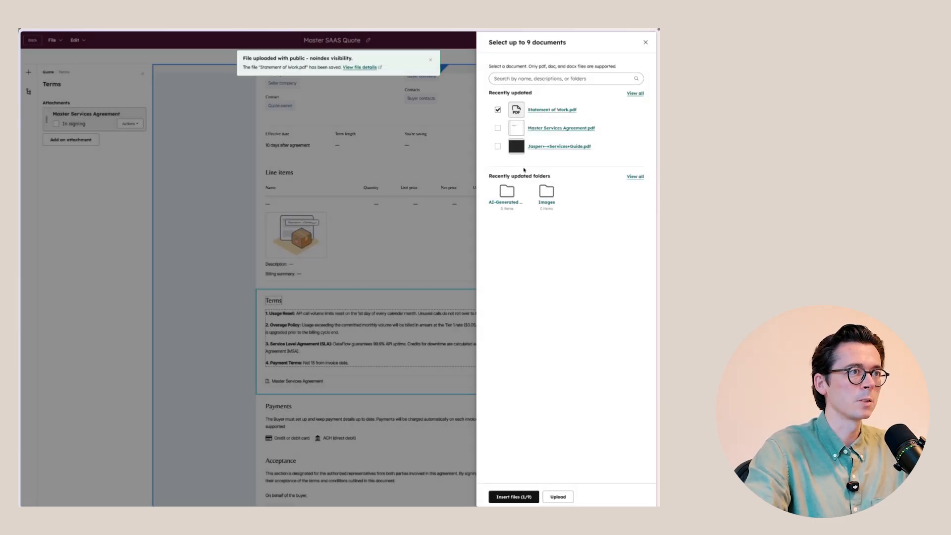
left_click(532, 494)
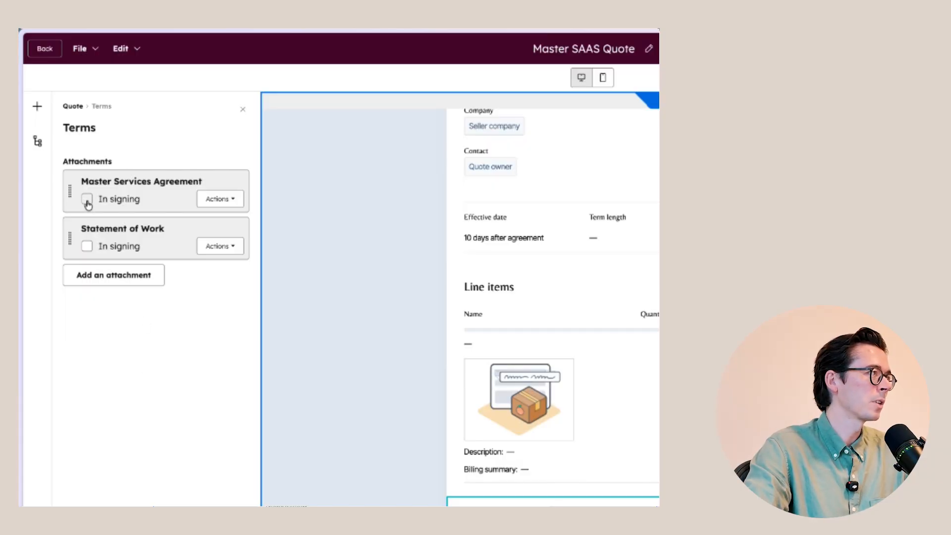
- Include both the Master Services Agreement and the Statement of Work attachments in signing
left_click(87, 198)
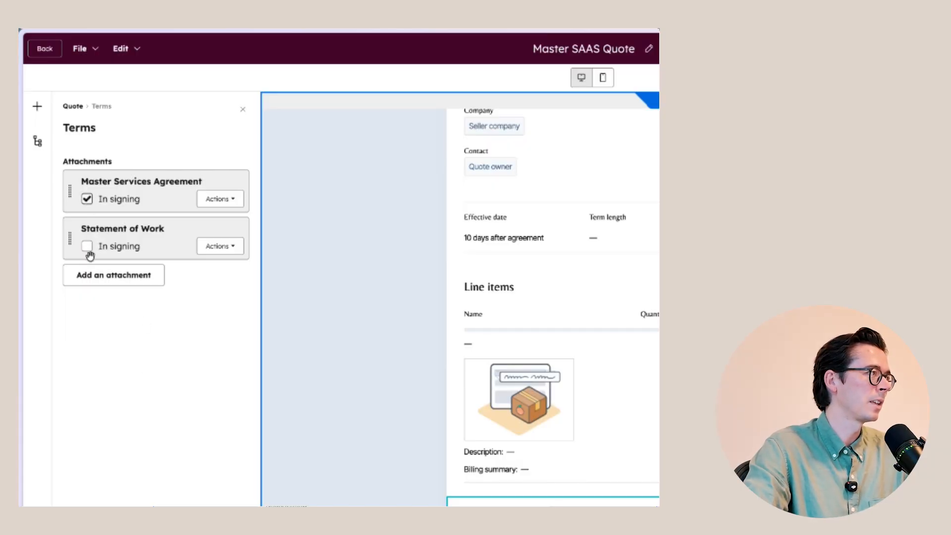
left_click(86, 246)
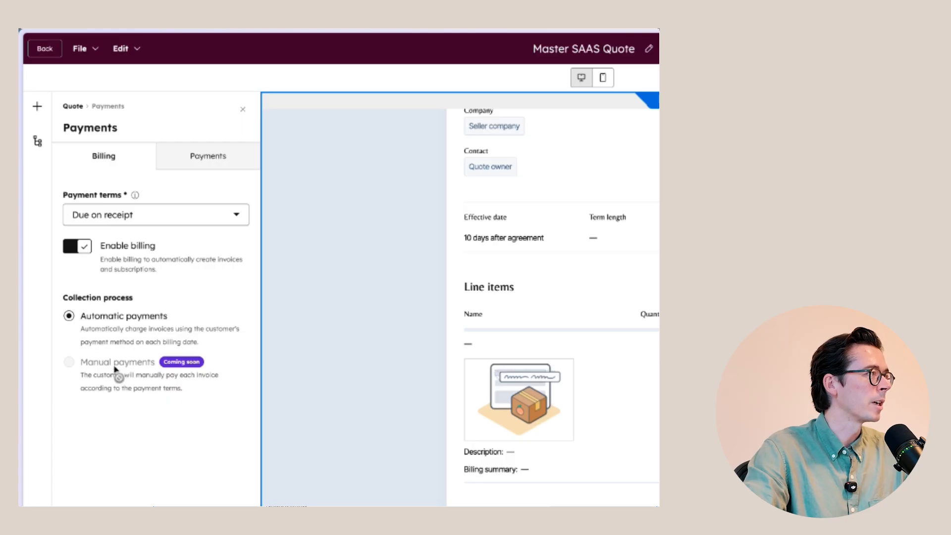
- Review the Payments section's available payment terms and its online payment settings
left_click(121, 218)
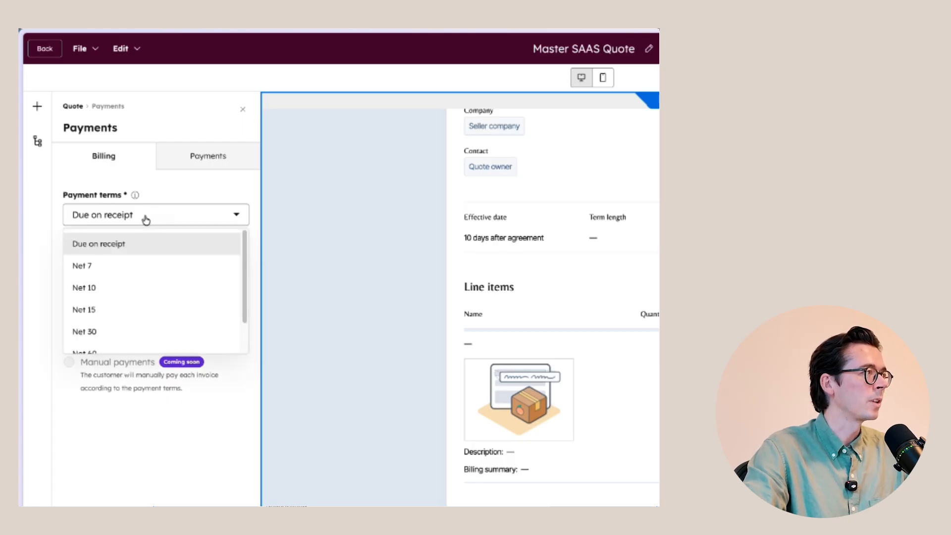
left_click(144, 220)
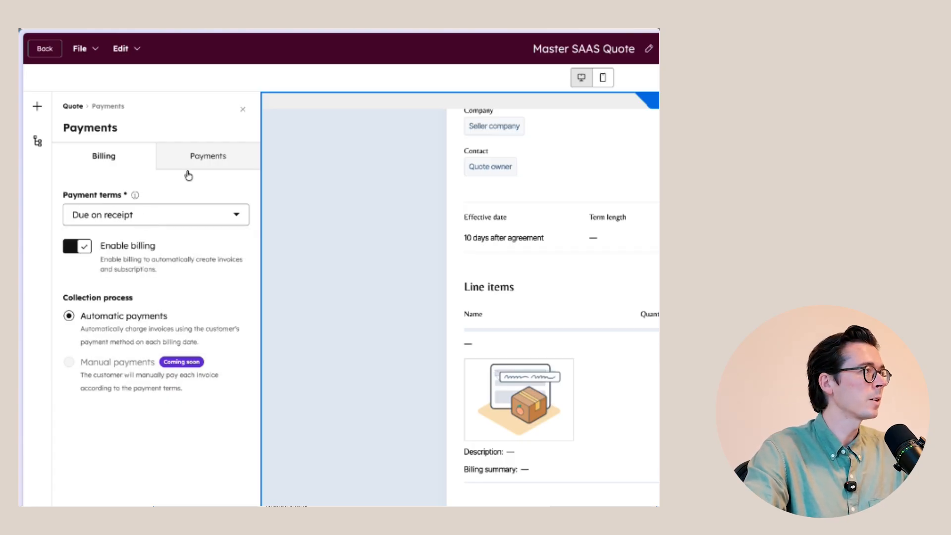
left_click(201, 157)
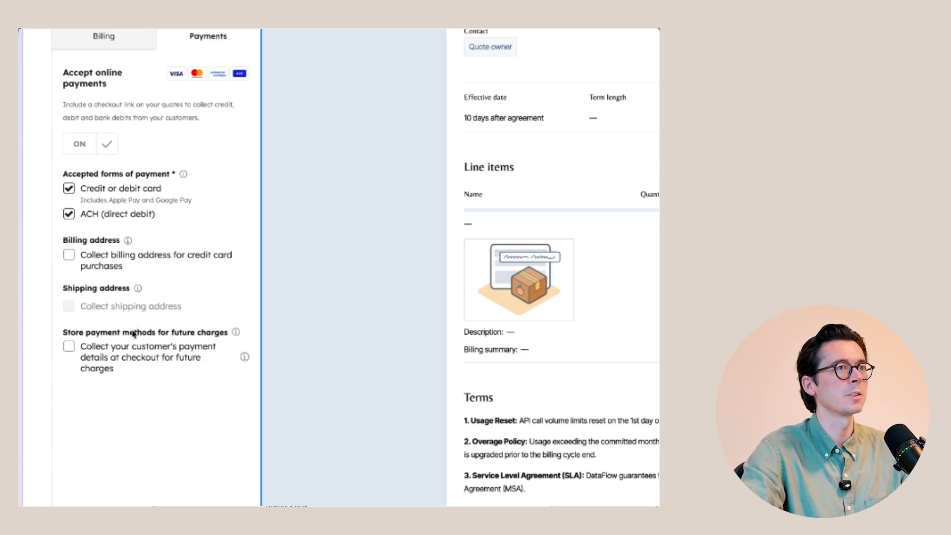
- Try Print and sign as the Acceptance section's acceptance method and return it to E-signature
scroll(338, 305, "down", 1)
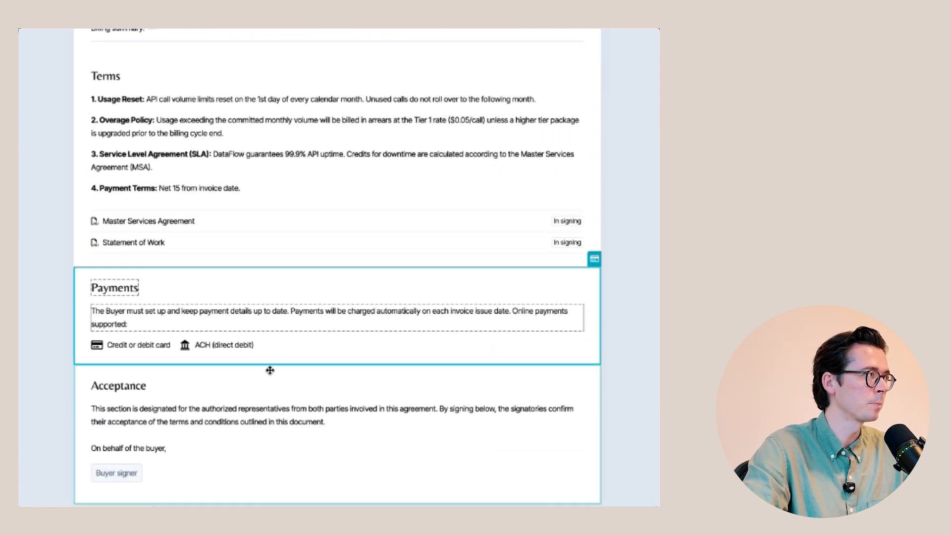
left_click(228, 399)
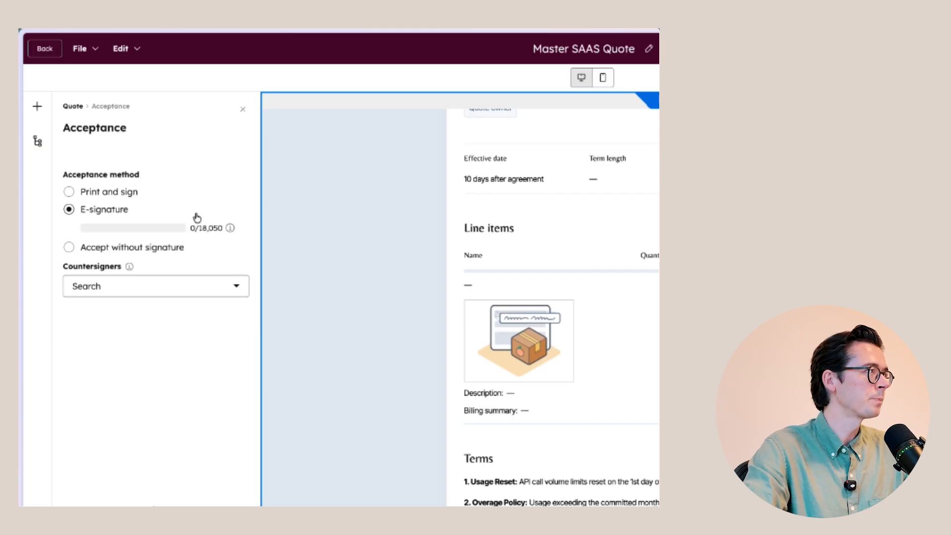
left_click(121, 195)
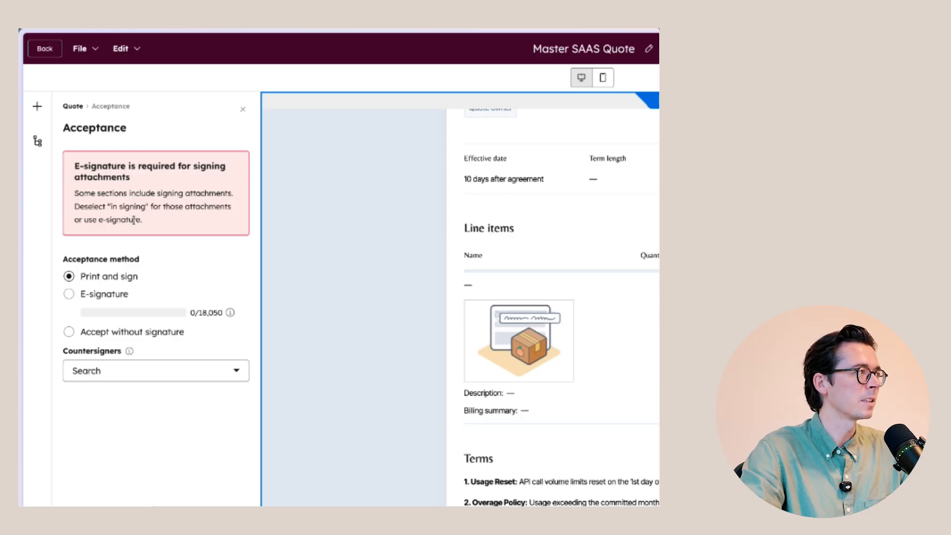
left_click(68, 294)
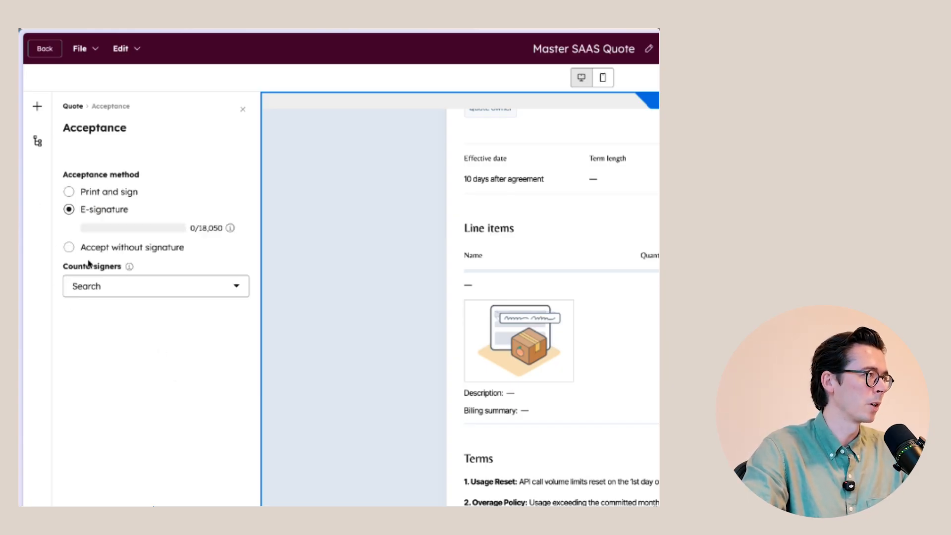
- Add the listed account user as a countersigner for the Acceptance section
left_click(86, 286)
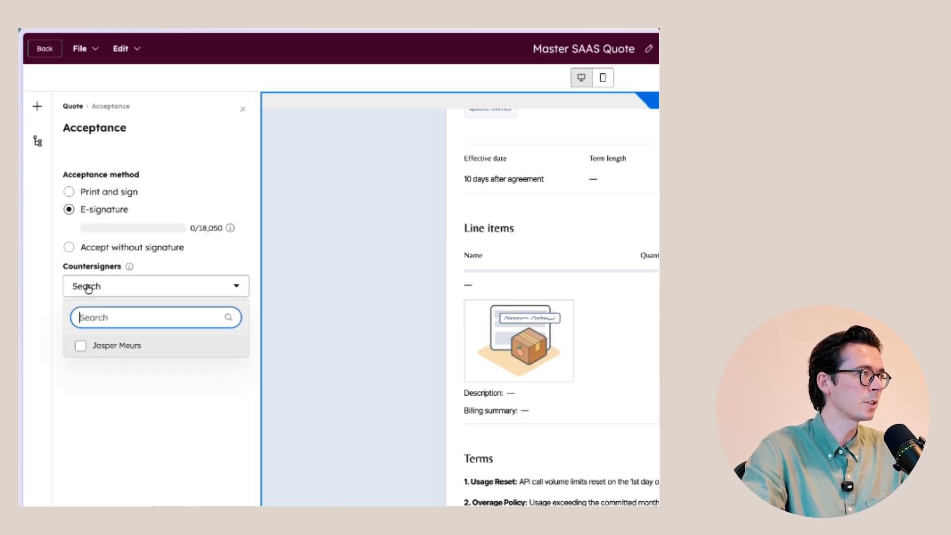
left_click(79, 347)
left_click(140, 403)
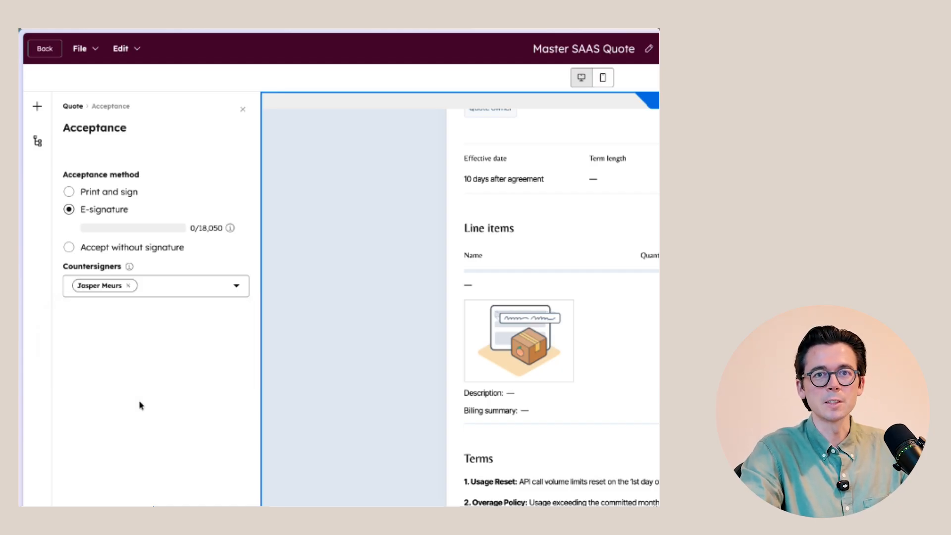
- Remove the Image URL item row from the Line items section and publish the quote template
scroll(552, 396, "down", 3)
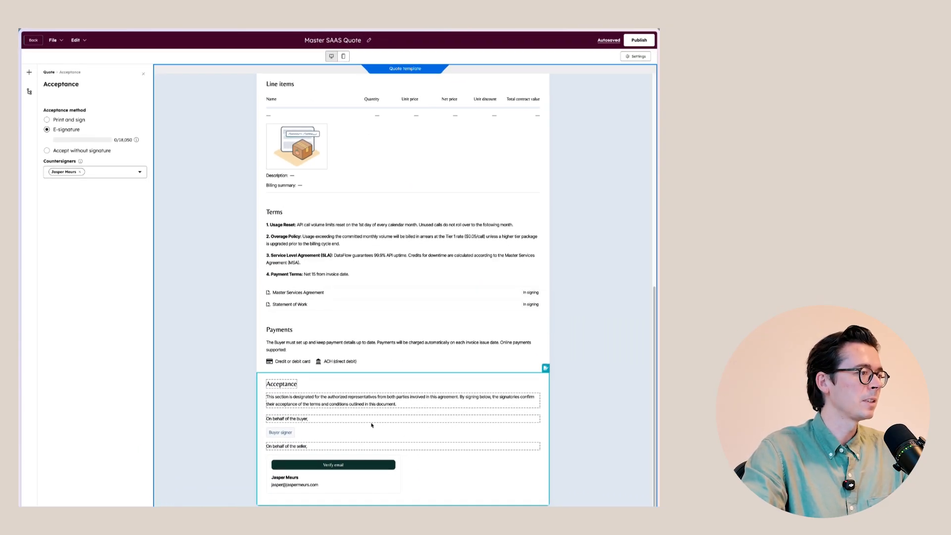
scroll(372, 425, "up", 8)
scroll(381, 368, "down", 3)
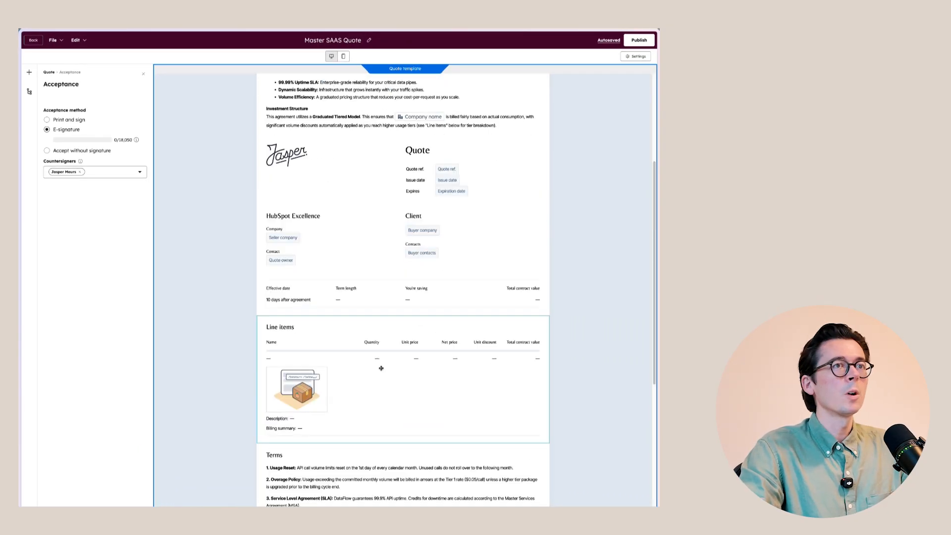
left_click(380, 368)
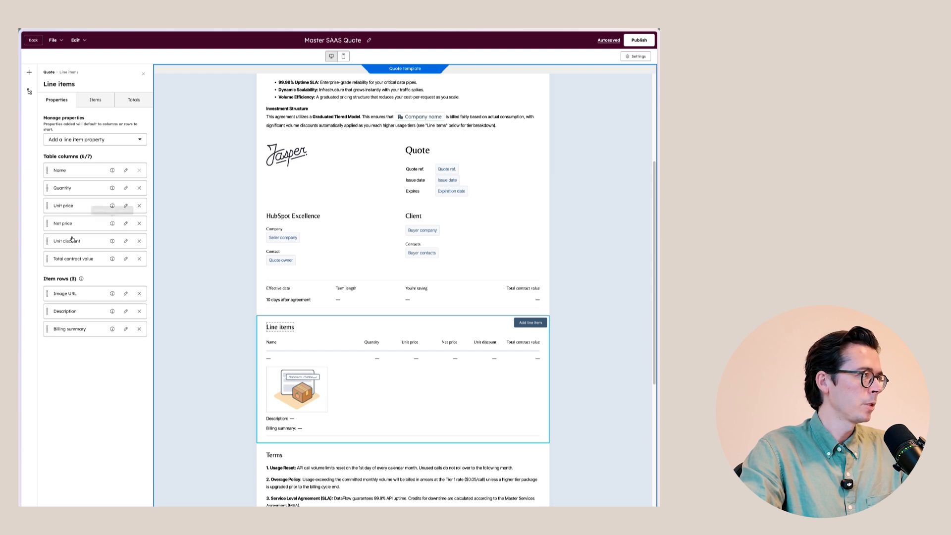
left_click(139, 294)
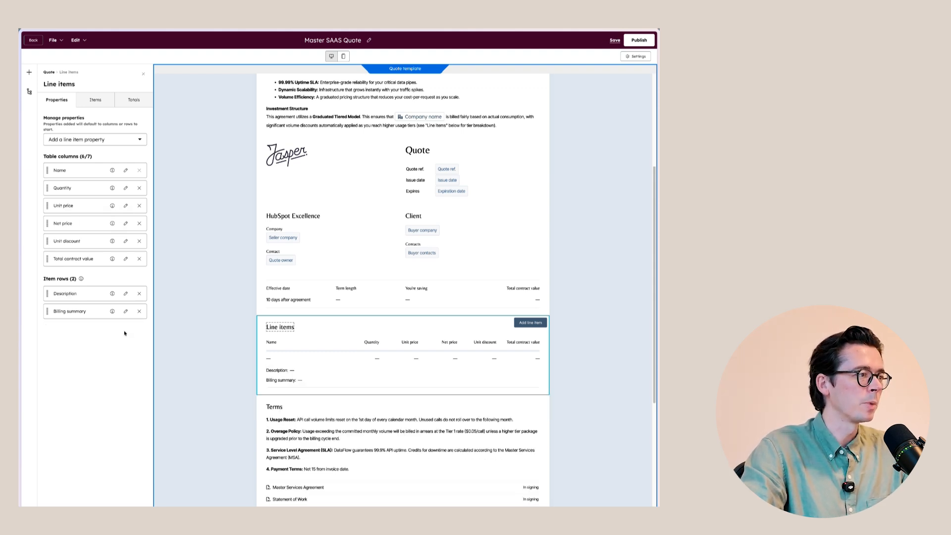
left_click(638, 40)
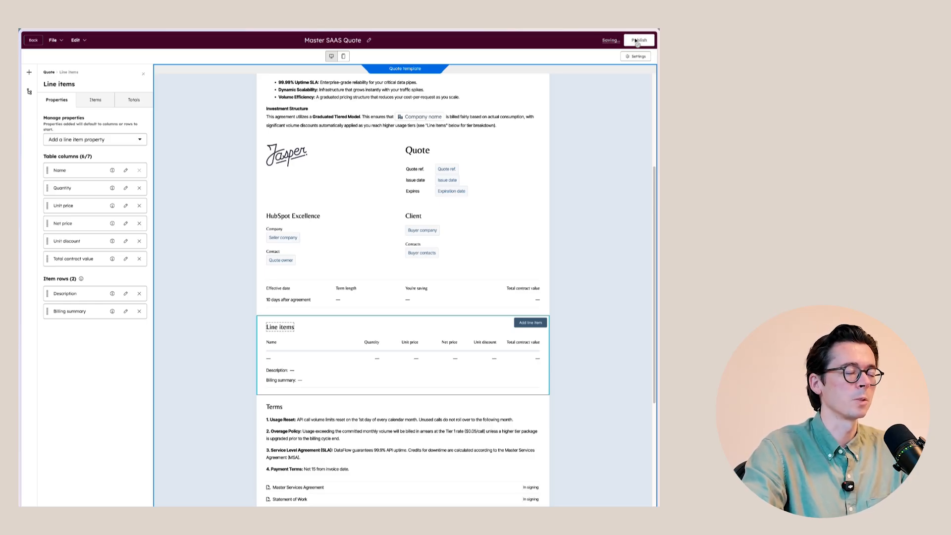